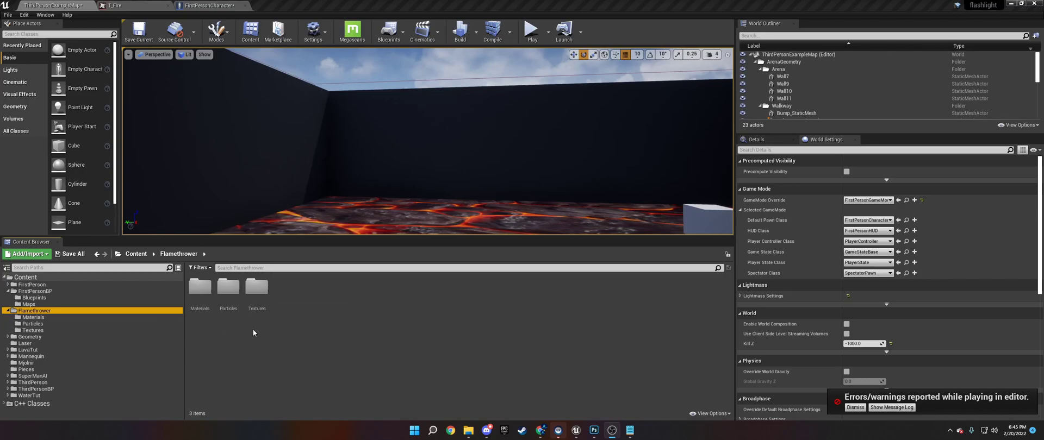
# Open the T_Fire texture from the Flamethrower Textures folder and examine its flame sprite sheet
pyautogui.doubleClick(262, 297)
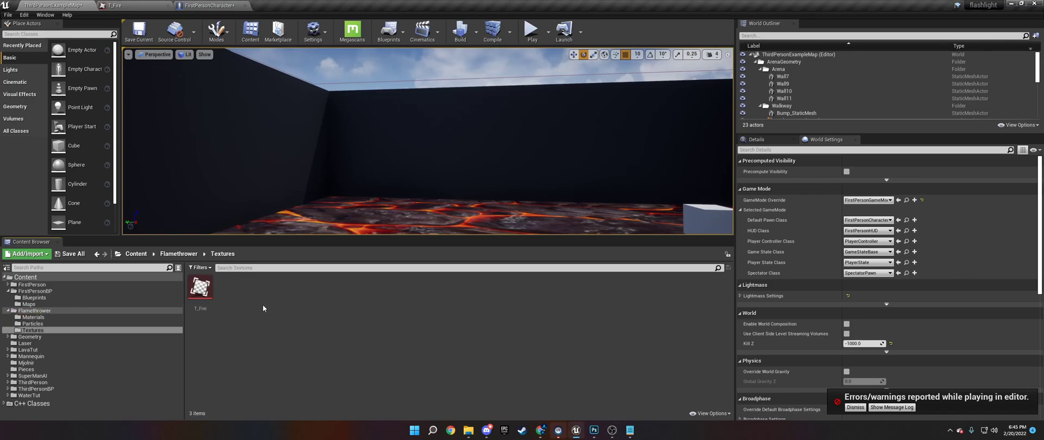
pyautogui.doubleClick(202, 288)
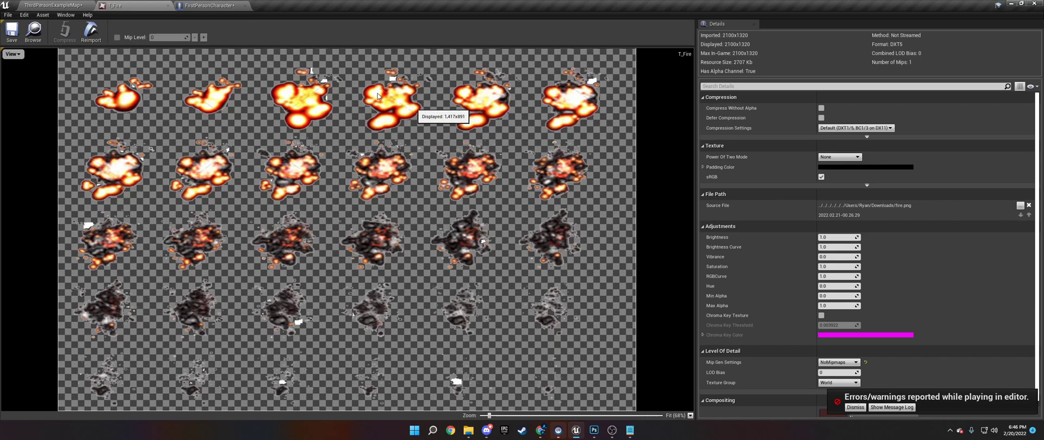
pyautogui.click(49, 5)
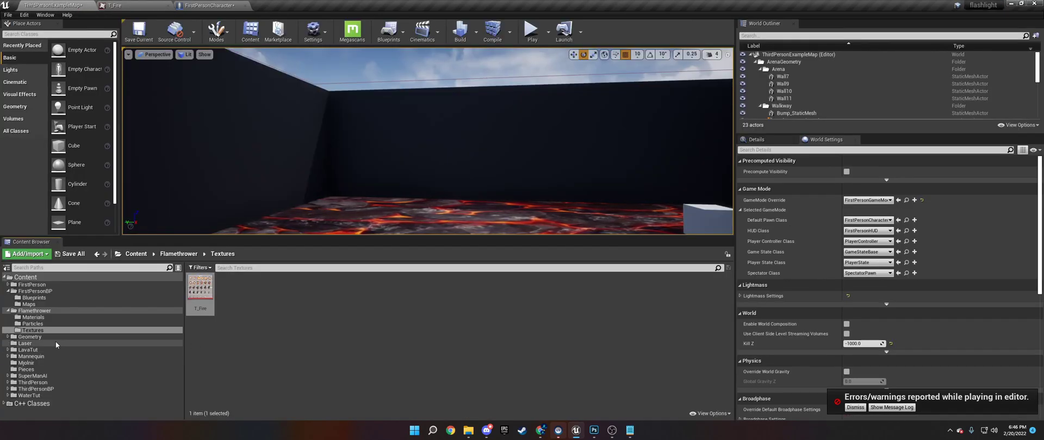
# Create a material from the T_Fire texture and move it into the Flamethrower Materials folder
pyautogui.rightClick(200, 291)
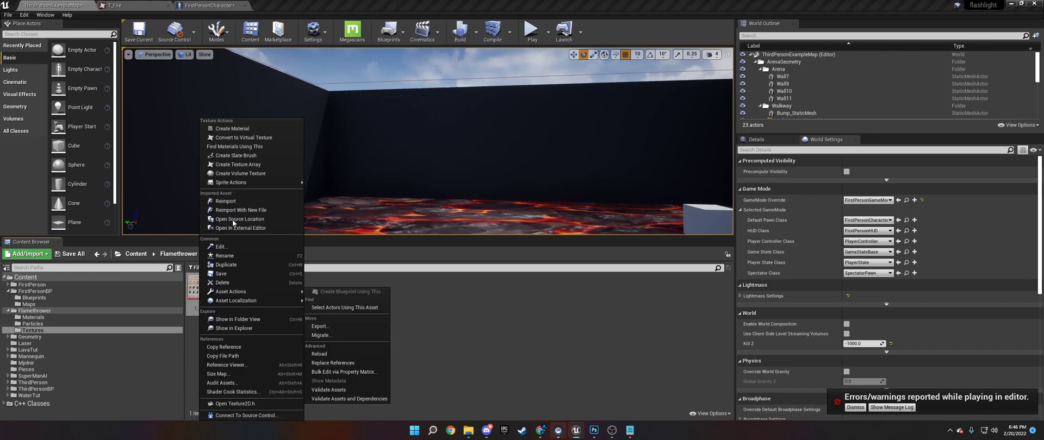
pyautogui.click(232, 128)
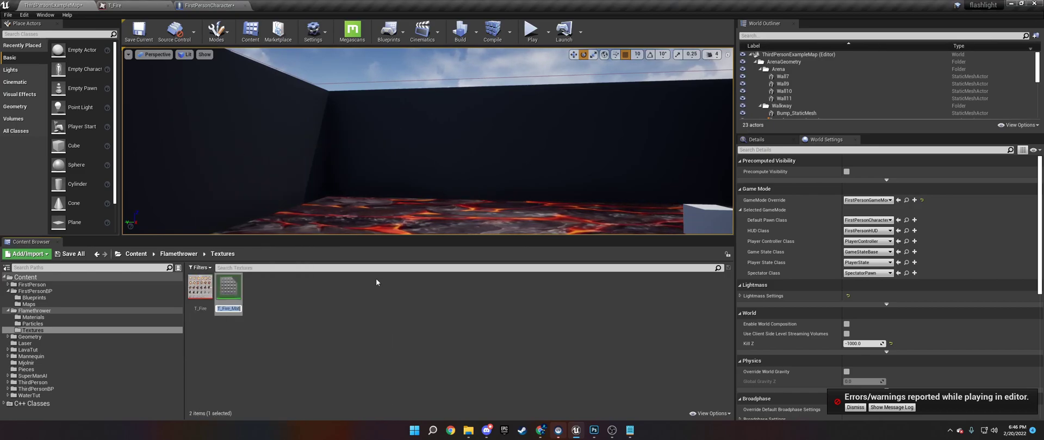
pyautogui.click(228, 287)
pyautogui.moveTo(229, 287); pyautogui.dragTo(64, 317)
pyautogui.click(81, 329)
pyautogui.click(39, 318)
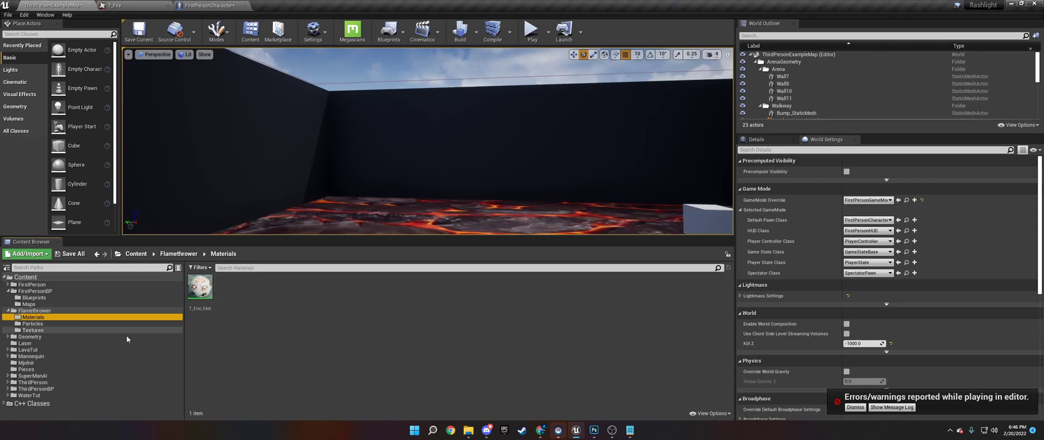
# Open the T_Fire_Mat material, preview it on a plane and set its blend mode to Translucent
pyautogui.doubleClick(200, 287)
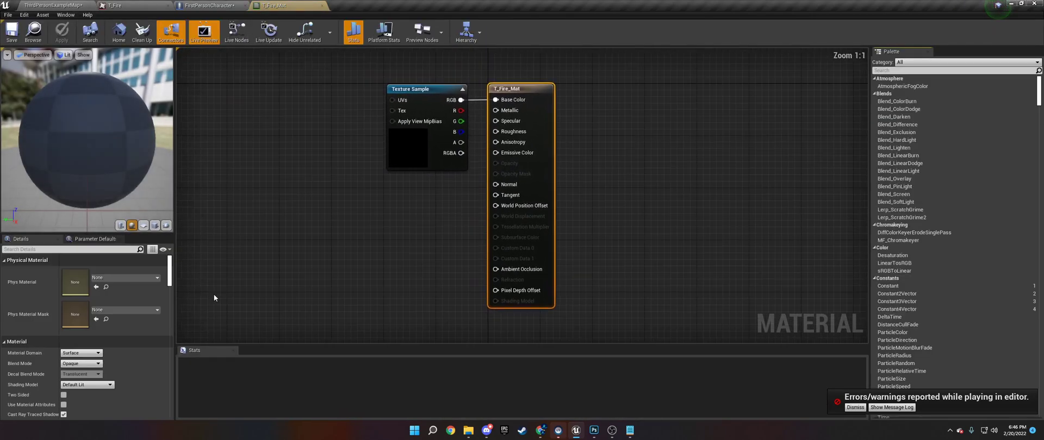
pyautogui.click(143, 225)
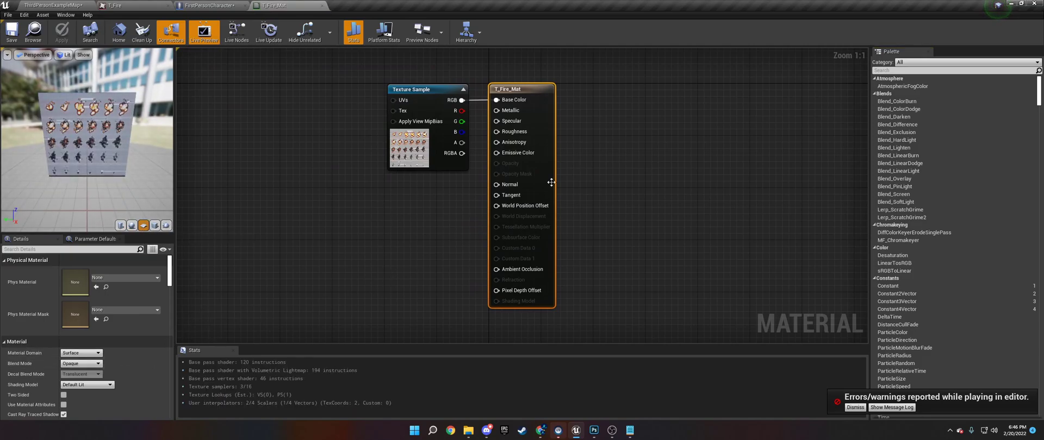
pyautogui.click(82, 363)
pyautogui.click(81, 381)
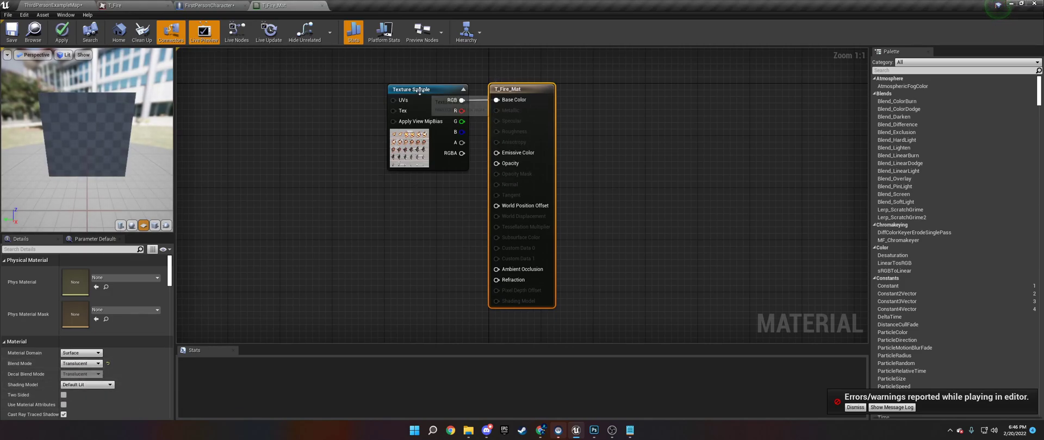
# Move the Texture Sample node away from the material output and add a Multiply node between them
pyautogui.moveTo(419, 90); pyautogui.dragTo(286, 110)
pyautogui.rightClick(417, 177)
pyautogui.write('mu')
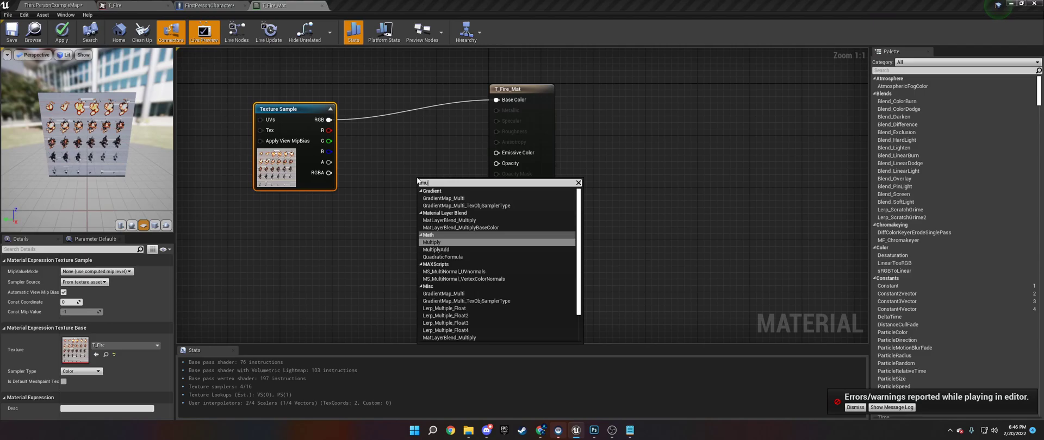
pyautogui.write('ltiply')
pyautogui.press('Return')
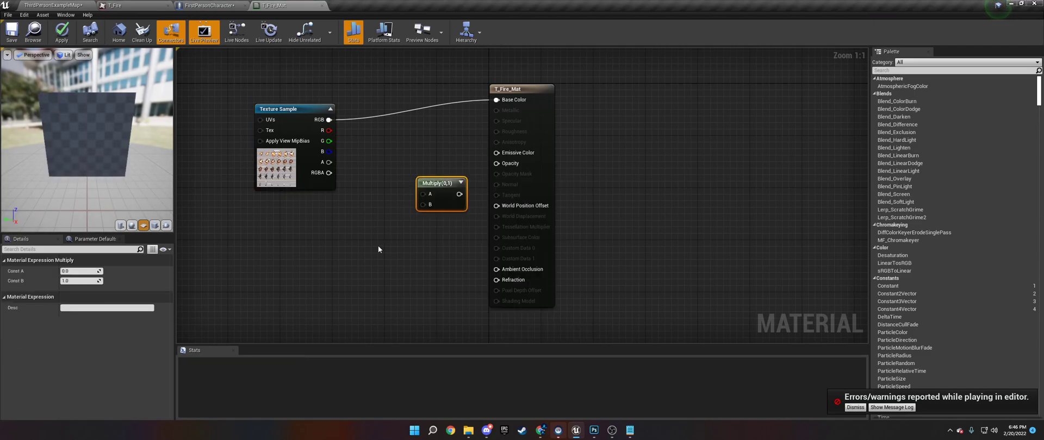
# Add a Constant node, connect it to Multiply's B input, and connect the Texture Sample's RGB output to A
pyautogui.rightClick(379, 246)
pyautogui.click(387, 230)
pyautogui.press('1')
pyautogui.click(387, 231)
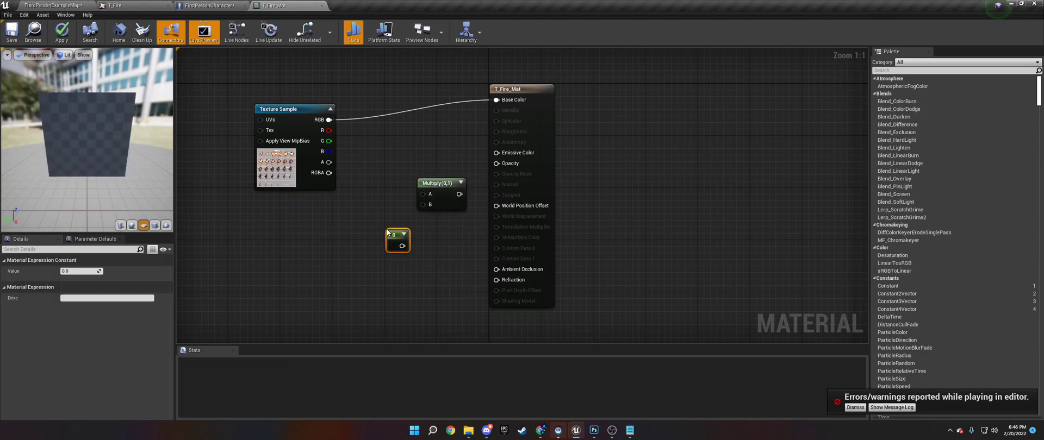
pyautogui.moveTo(402, 245); pyautogui.dragTo(423, 205)
pyautogui.moveTo(329, 119); pyautogui.dragTo(433, 173)
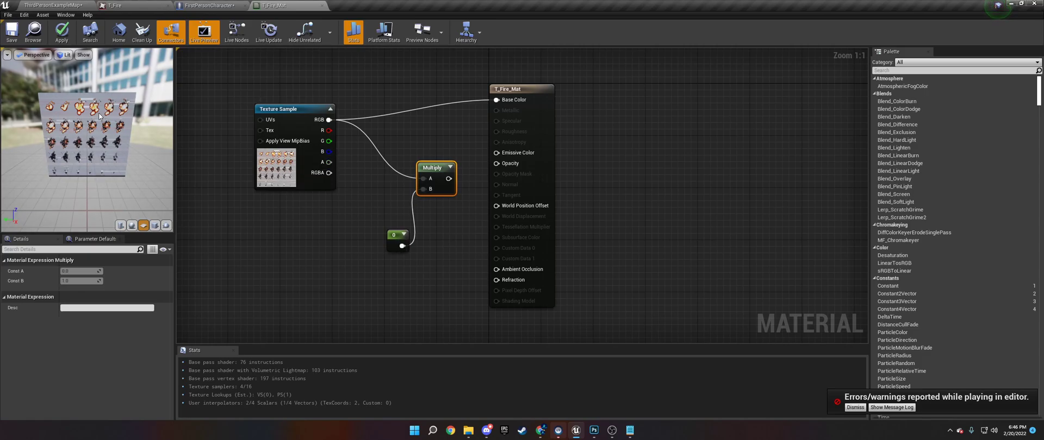
# Set the constant's value to 15 and connect the Multiply result to the material's Emissive Color
pyautogui.click(397, 240)
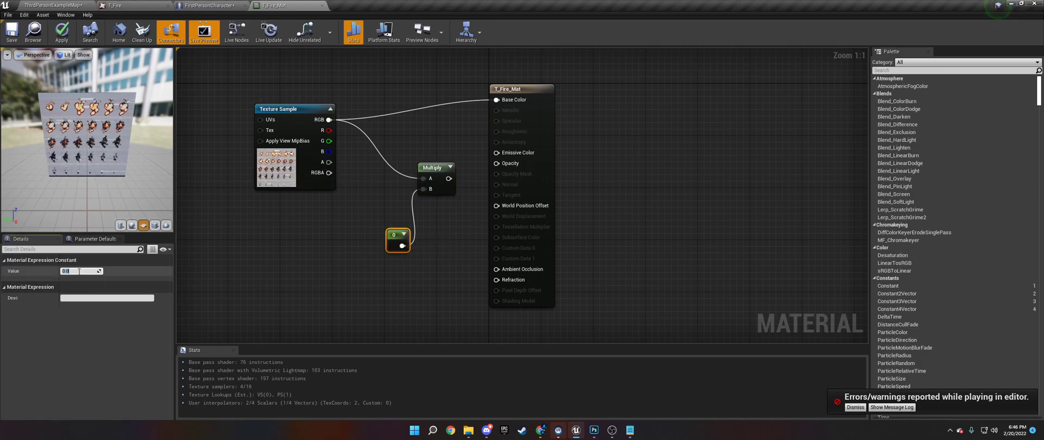
pyautogui.click(79, 270)
pyautogui.write('15')
pyautogui.press('Return')
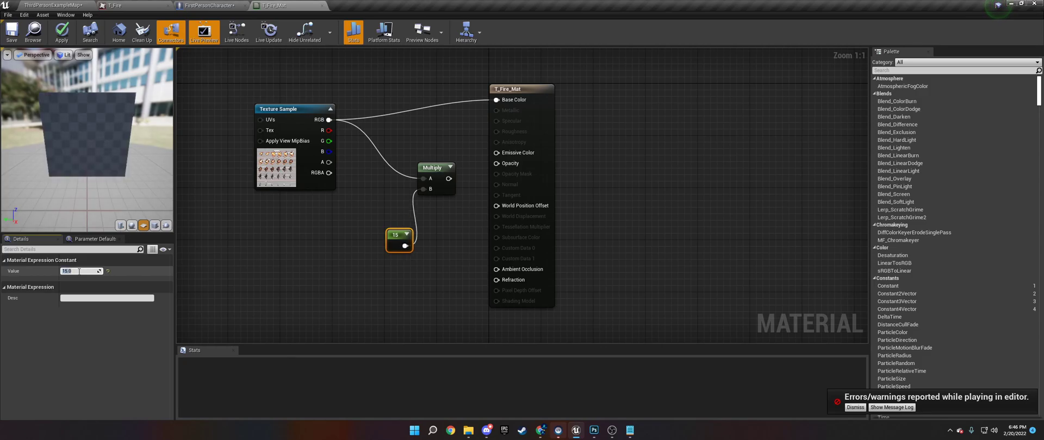
pyautogui.moveTo(449, 178); pyautogui.dragTo(496, 153)
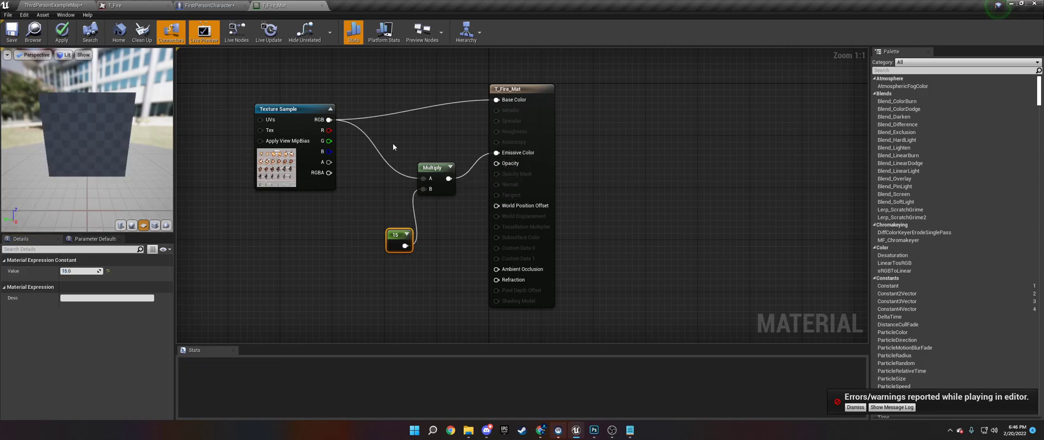
# Connect the texture's alpha output to Opacity, remove the Base Color connection and apply the material changes
pyautogui.moveTo(328, 162); pyautogui.dragTo(496, 163)
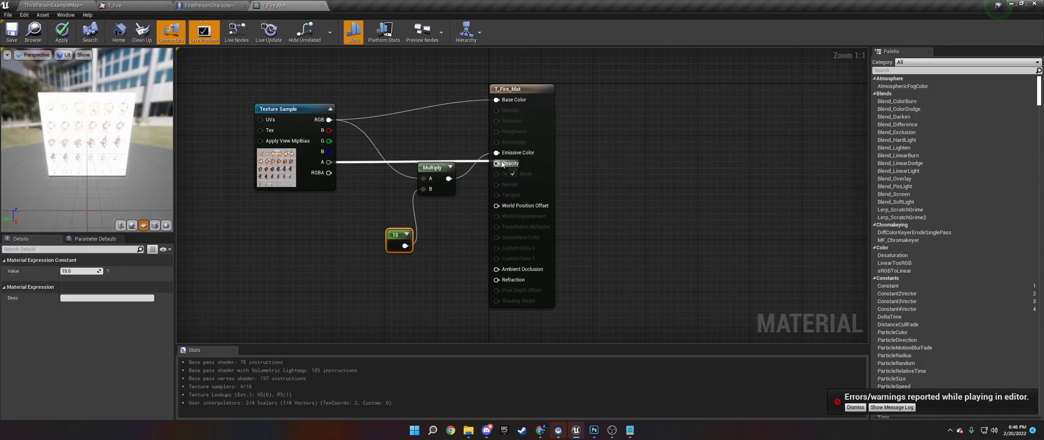
pyautogui.click(373, 119)
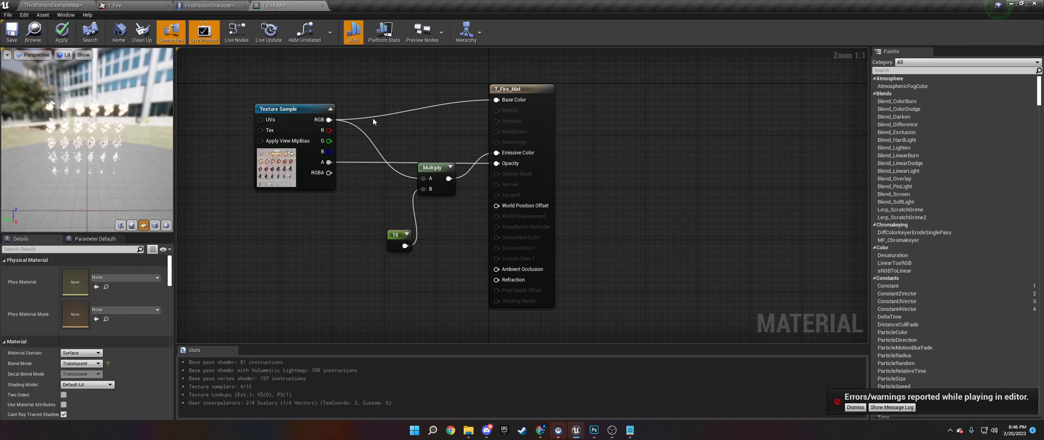
pyautogui.keyDown('alt'); pyautogui.click(374, 117); pyautogui.keyUp('alt')
pyautogui.click(63, 35)
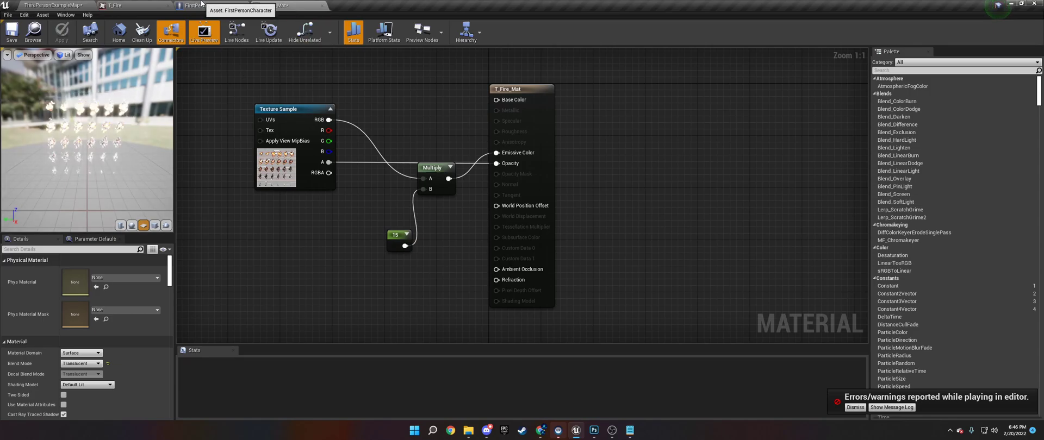
# Create a Niagara system in the Flamethrower Particles folder from selected emitters, adding the Fountain template
pyautogui.click(201, 4)
pyautogui.click(115, 5)
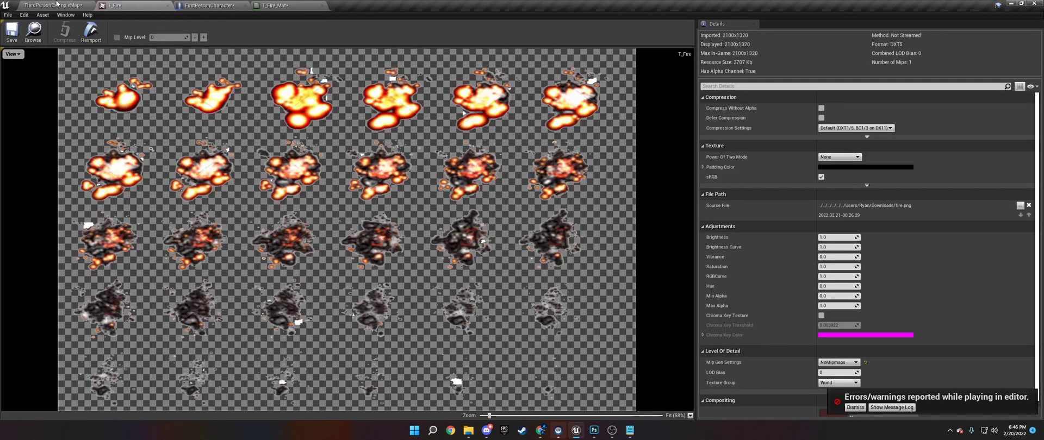
pyautogui.click(53, 5)
pyautogui.click(51, 323)
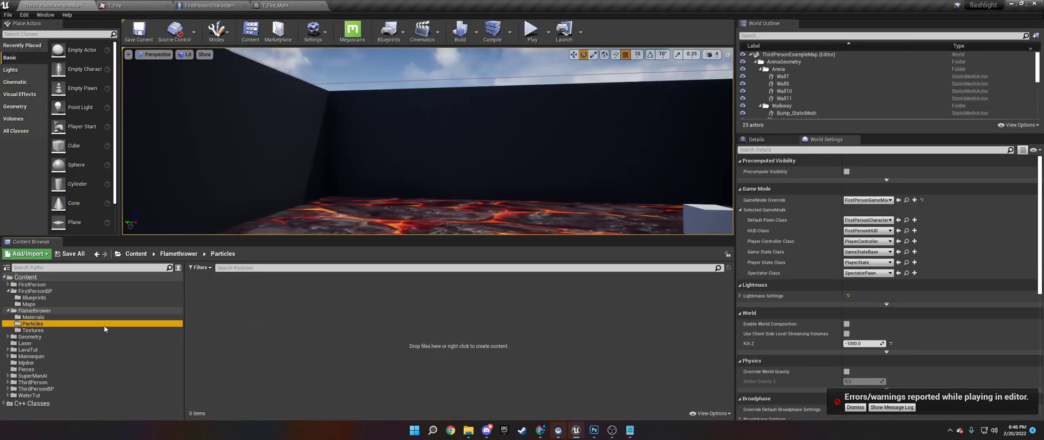
pyautogui.rightClick(203, 314)
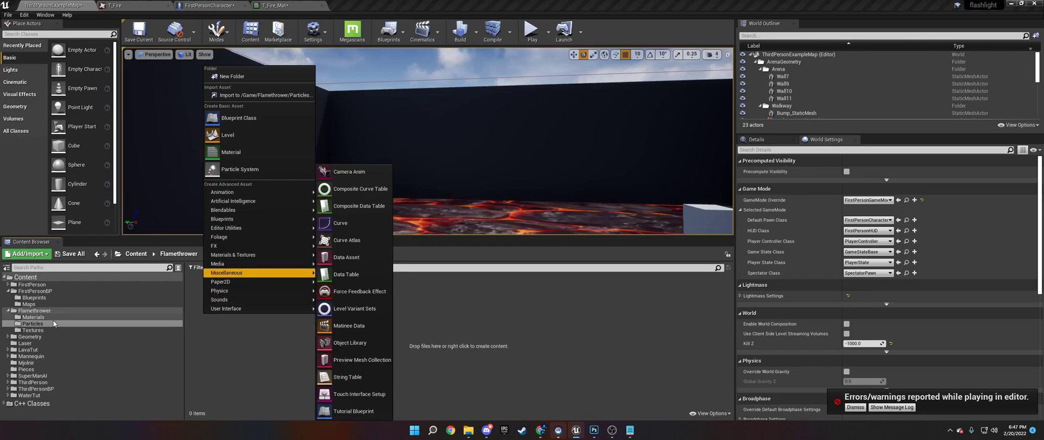
pyautogui.moveTo(220, 248)
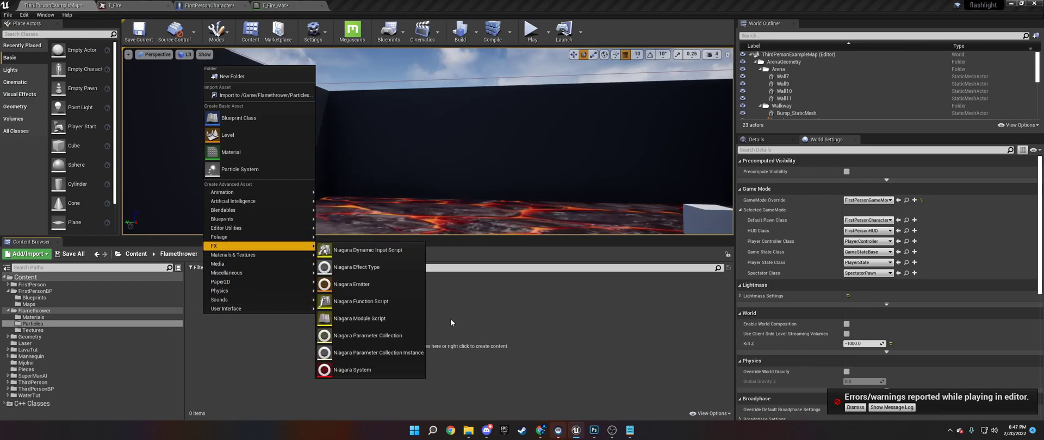
pyautogui.click(368, 368)
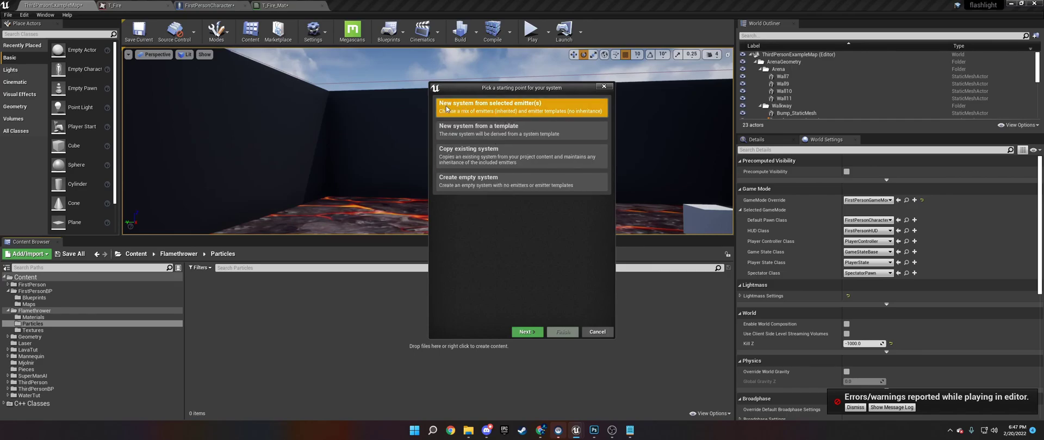
pyautogui.click(525, 332)
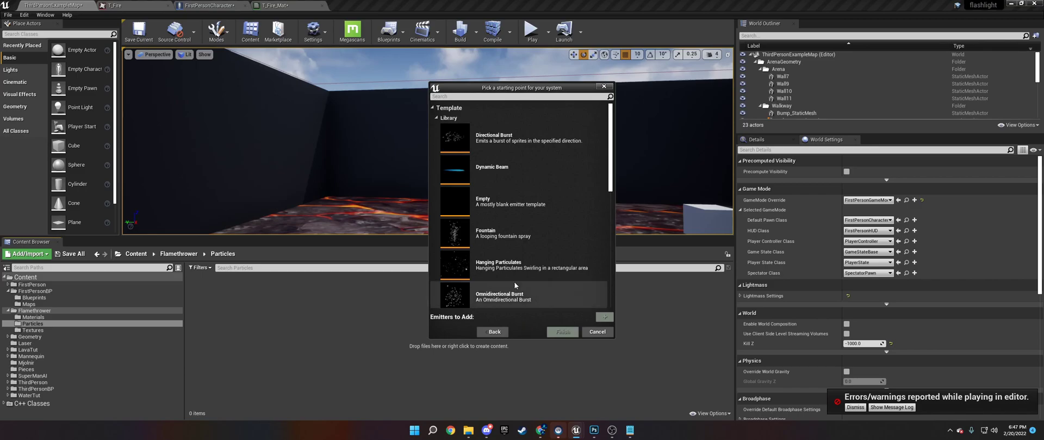
pyautogui.click(491, 236)
pyautogui.click(604, 317)
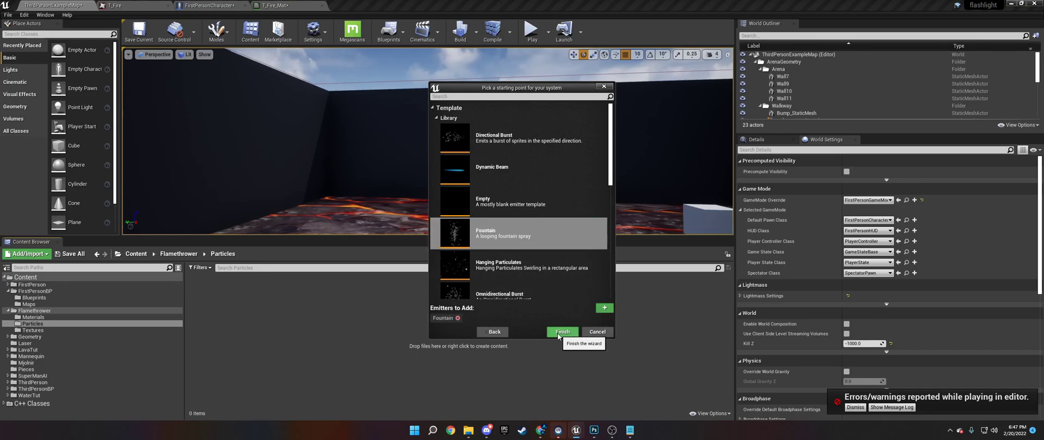
pyautogui.click(562, 332)
# Name the Niagara system NS_Flamethrower and open it for editing
pyautogui.write('N')
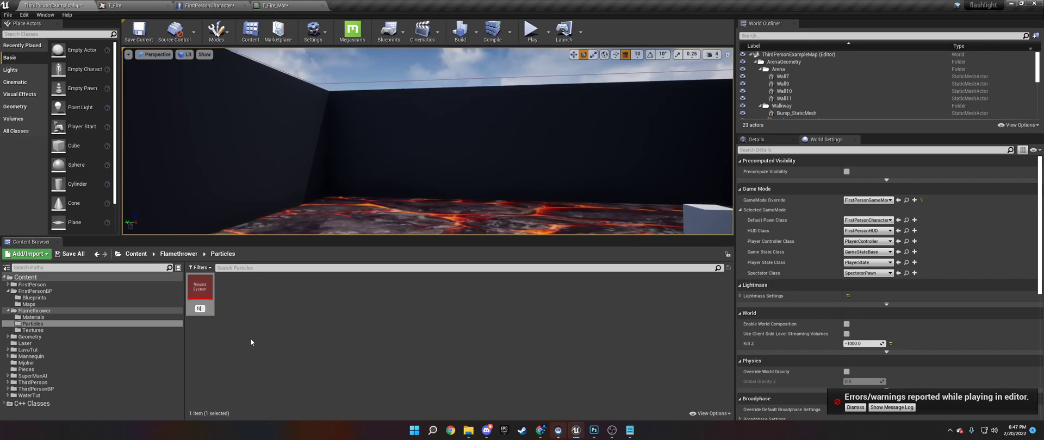
pyautogui.write('S_Flamethrower')
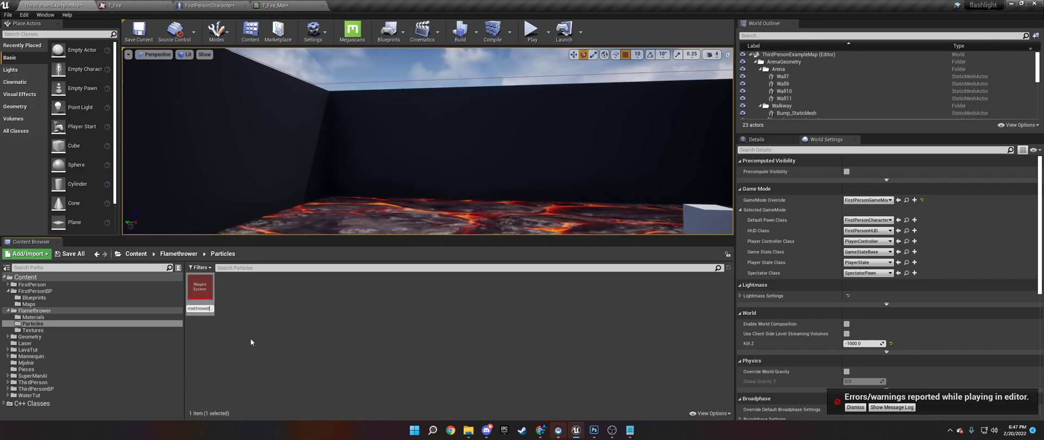
pyautogui.press('Return')
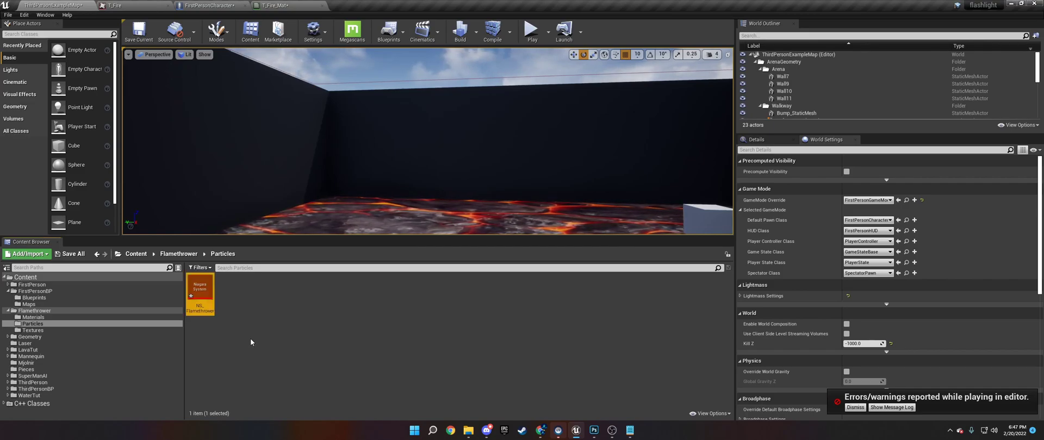
pyautogui.doubleClick(201, 292)
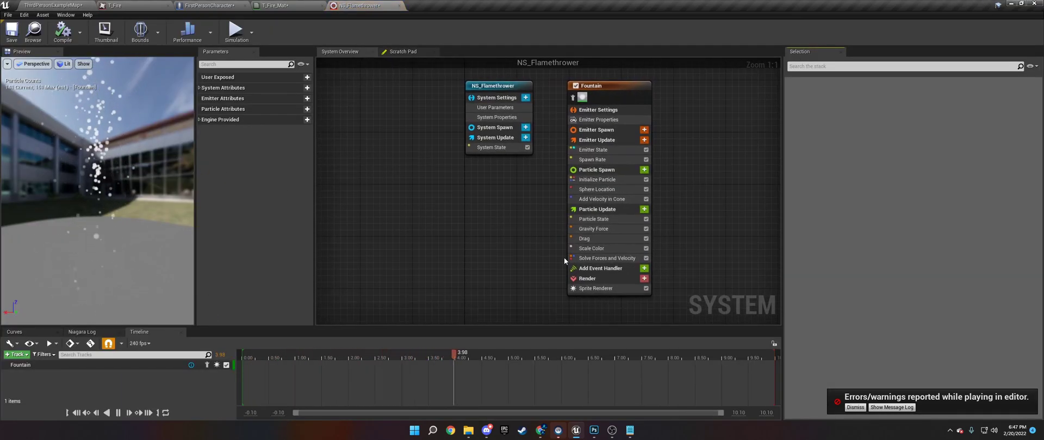
# Disable the Fountain emitter's Gravity Force and Sphere Location modules and set Add Velocity in Cone's cone angle to 10
pyautogui.click(646, 230)
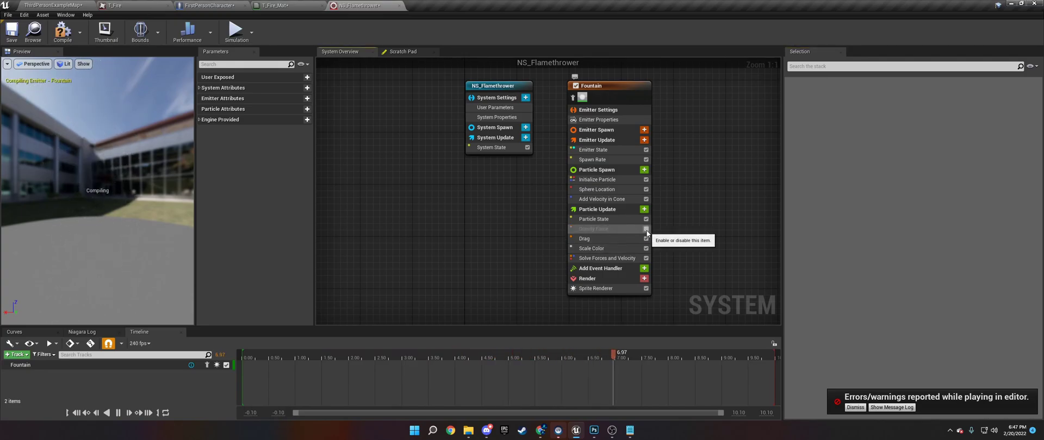
pyautogui.click(646, 189)
pyautogui.click(601, 199)
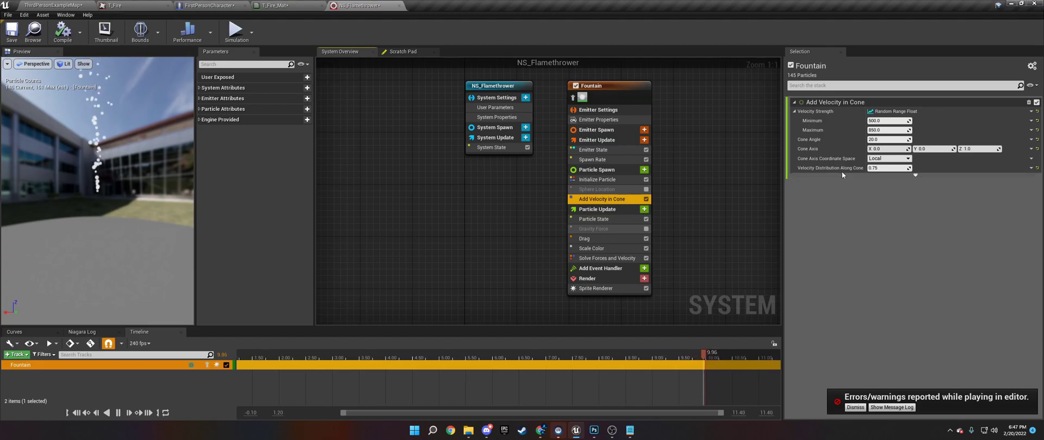
pyautogui.click(878, 140)
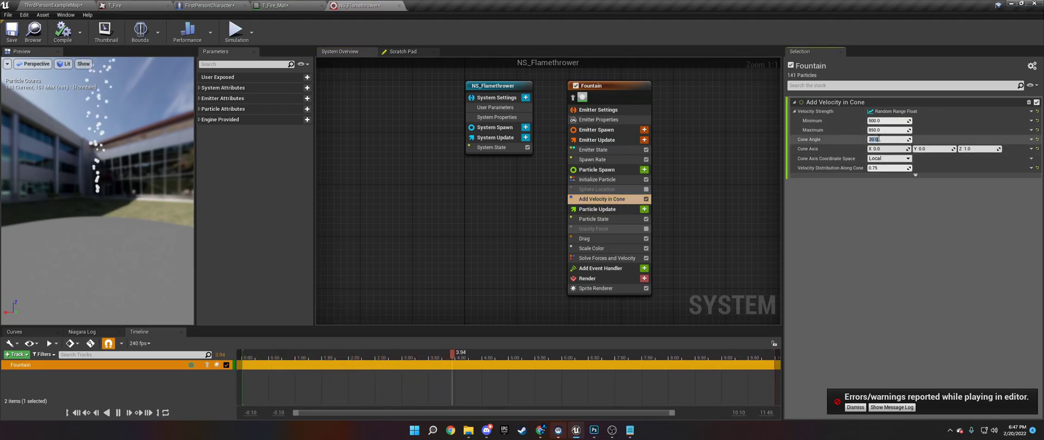
pyautogui.write('10')
pyautogui.press('Return')
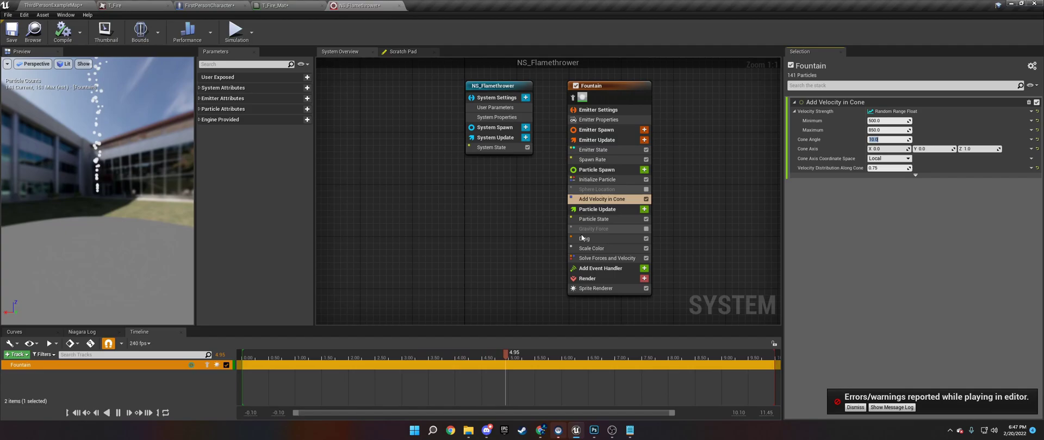
# Assign the T_Fire_Mat material to the Fountain emitter's Sprite Renderer
pyautogui.click(590, 289)
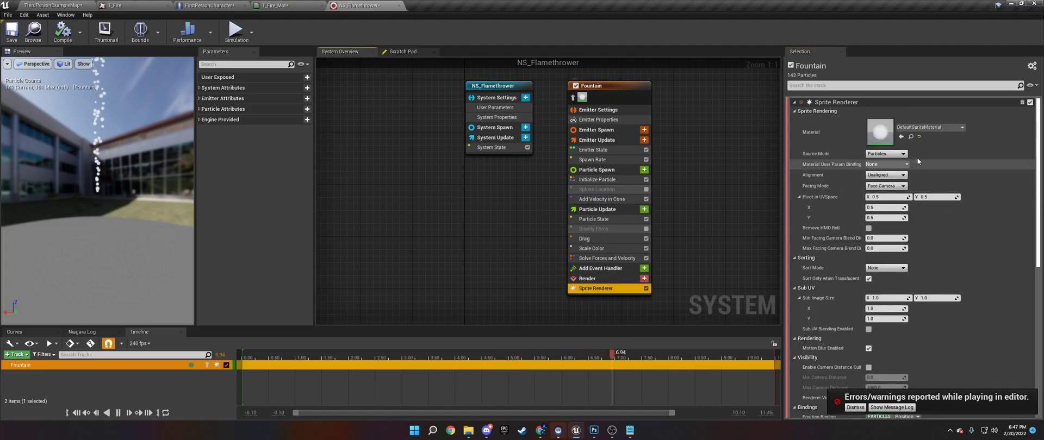
pyautogui.click(942, 128)
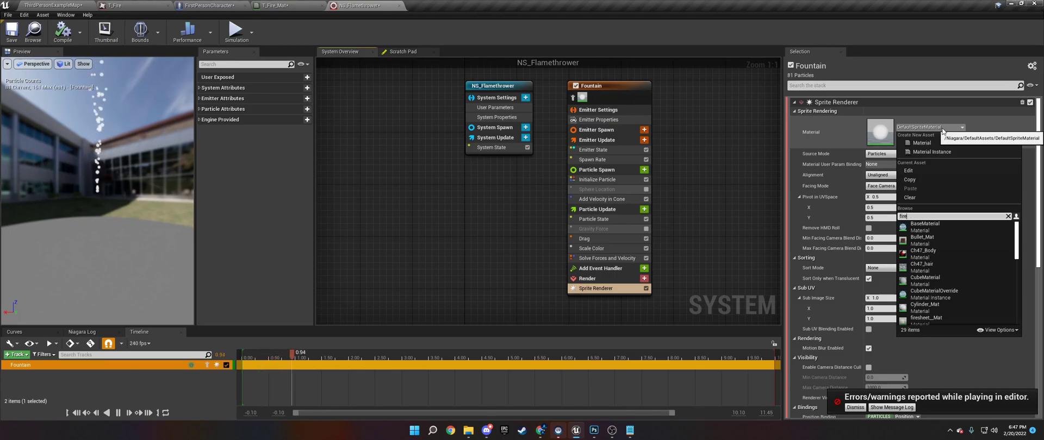
pyautogui.write('fire')
pyautogui.click(938, 241)
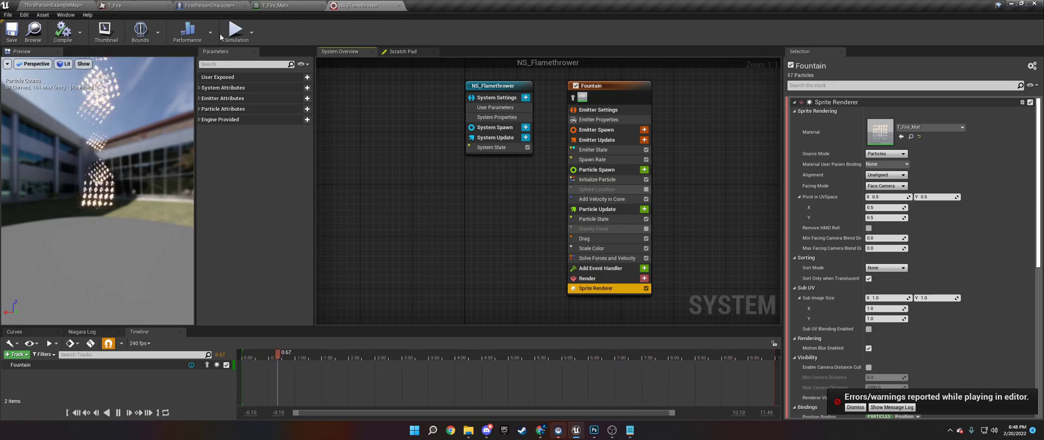
# Check the T_Fire sheet's layout, set the Sprite Renderer's Sub Image Size to X 6 and Y 5, and save the system
pyautogui.click(136, 5)
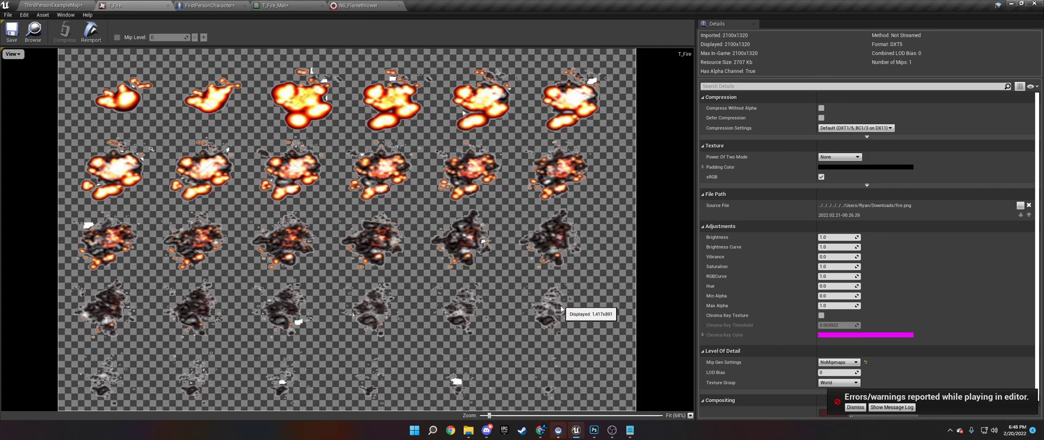
pyautogui.click(359, 5)
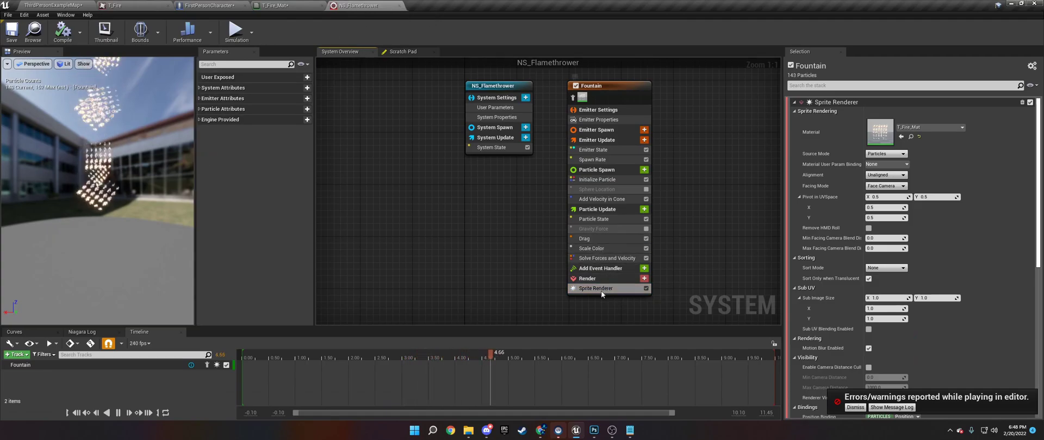
pyautogui.click(880, 298)
pyautogui.write('6')
pyautogui.press('Return')
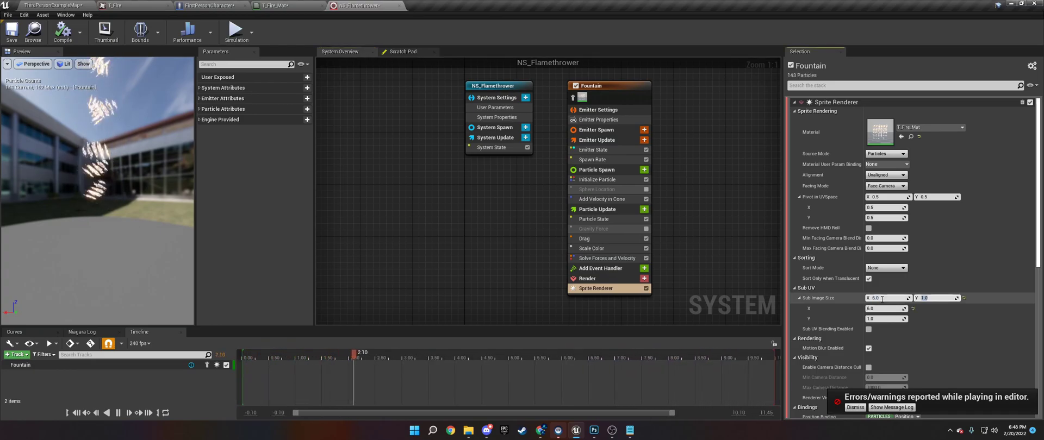
pyautogui.press('Tab')
pyautogui.write('5')
pyautogui.press('Return')
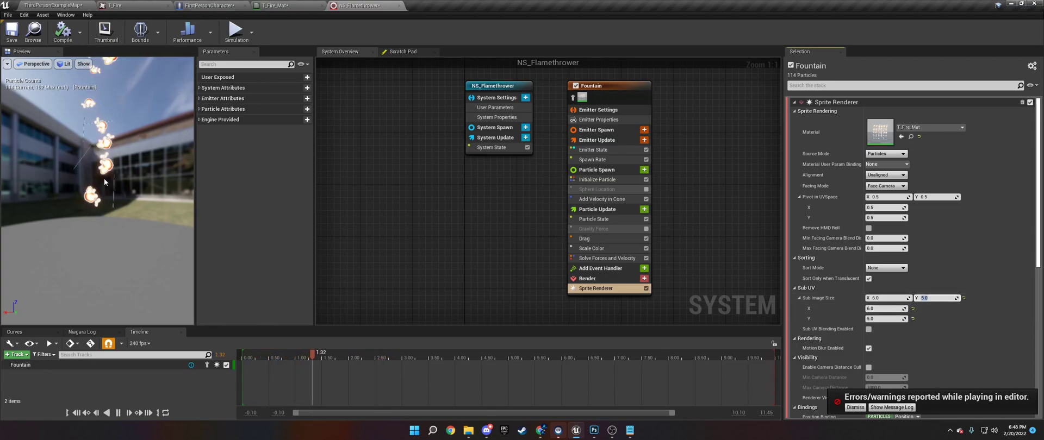
pyautogui.click(11, 31)
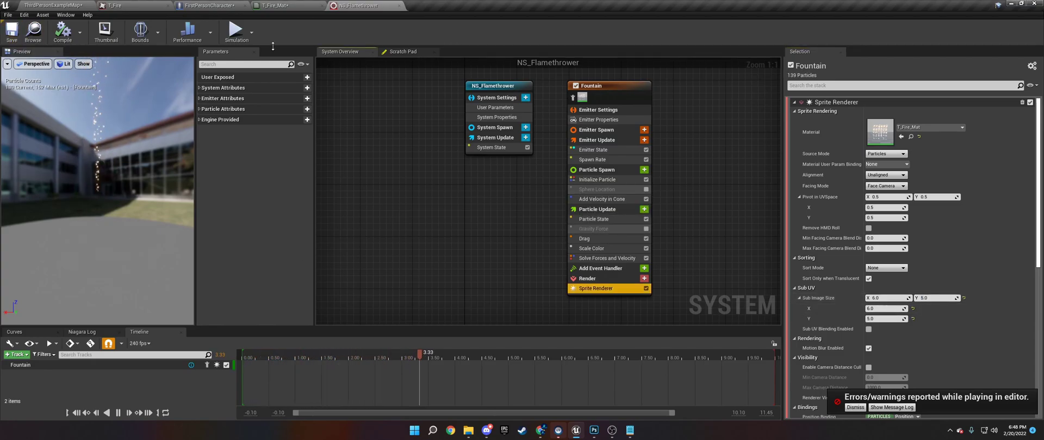
# Review the T_Fire texture again and set the Fountain emitter's Spawn Rate to 200 in NS_Flamethrower
pyautogui.click(131, 5)
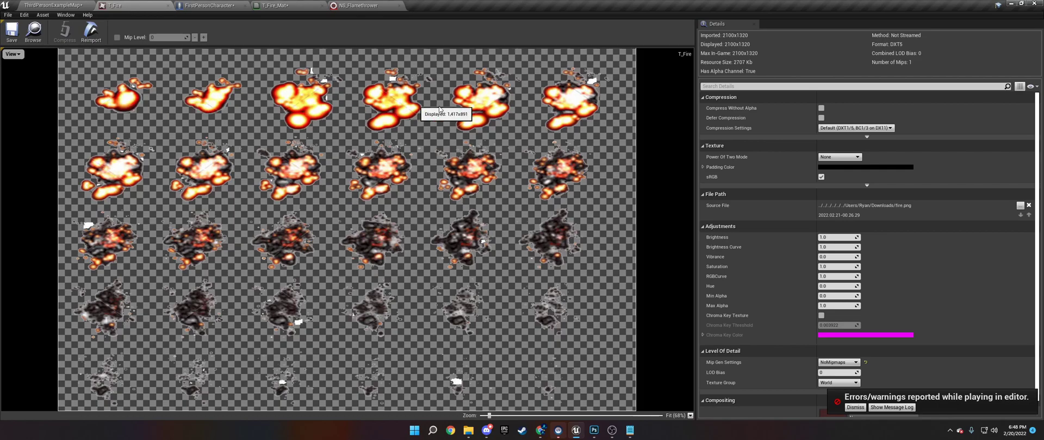
pyautogui.click(359, 6)
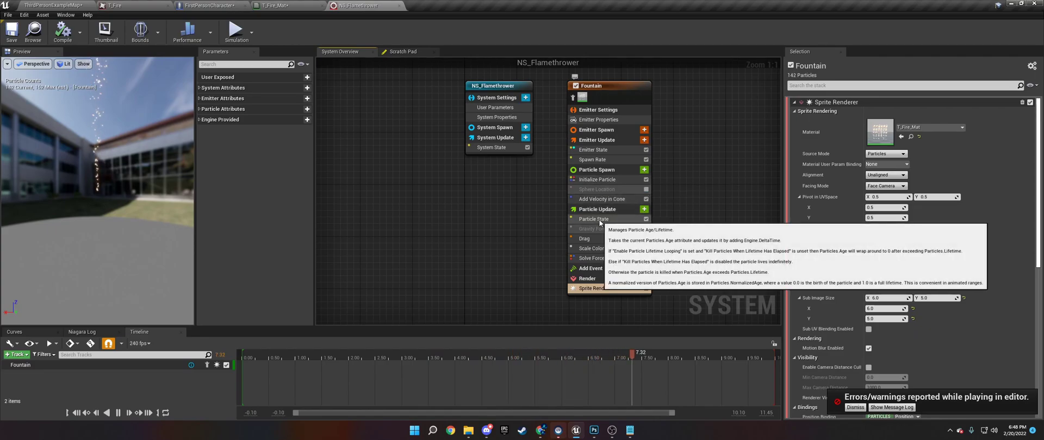
pyautogui.click(595, 159)
pyautogui.click(892, 111)
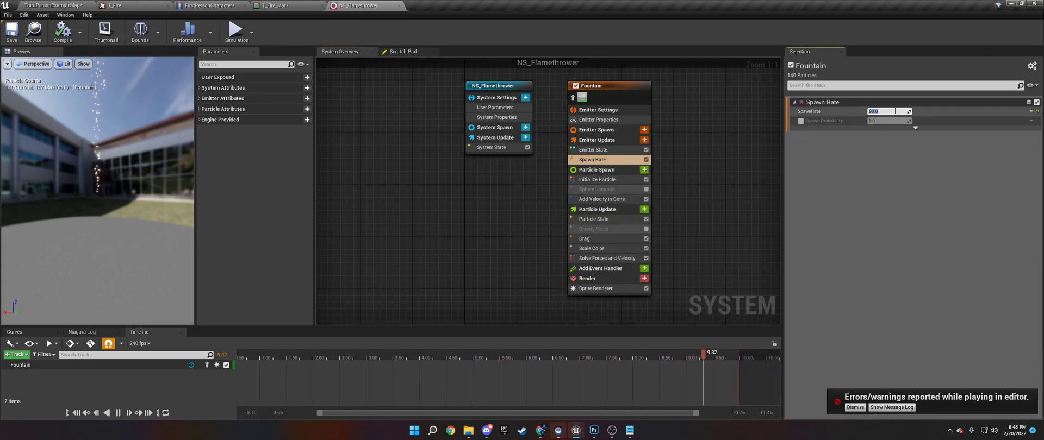
pyautogui.write('200')
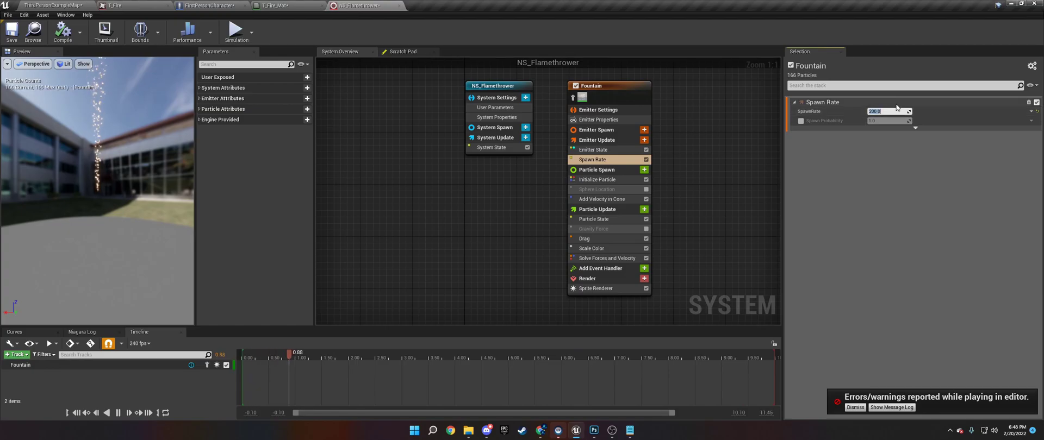
# Open the Initialize Particle module's uniform sprite size for editing, check the particles in the preview and save NS_Flamethrower
pyautogui.click(597, 180)
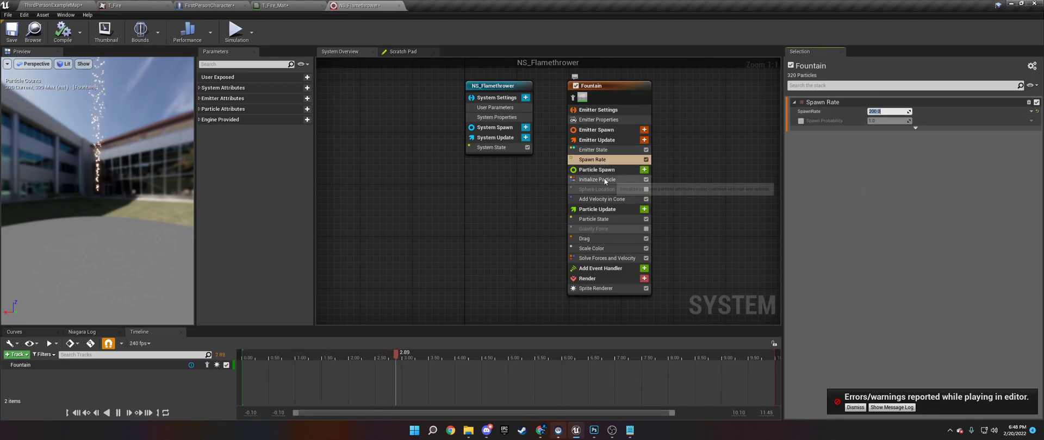
pyautogui.click(881, 254)
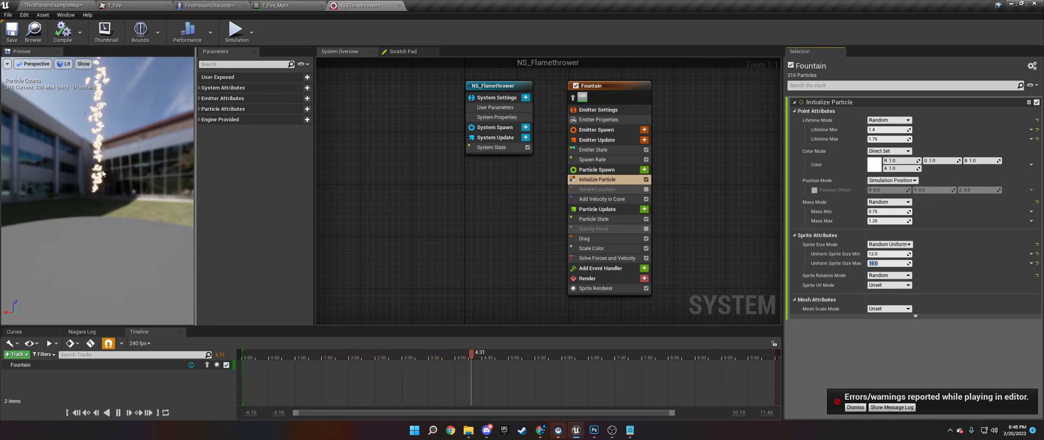
pyautogui.moveTo(102, 143); pyautogui.dragTo(108, 169)
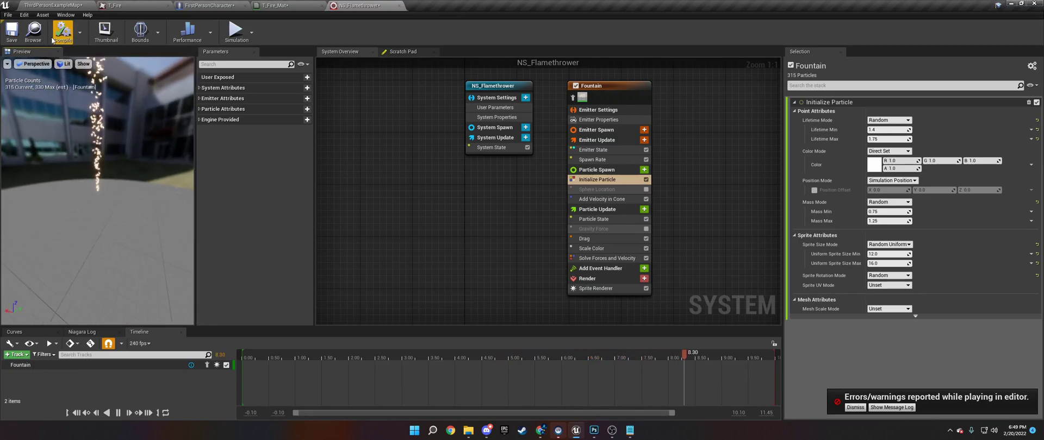
pyautogui.click(12, 32)
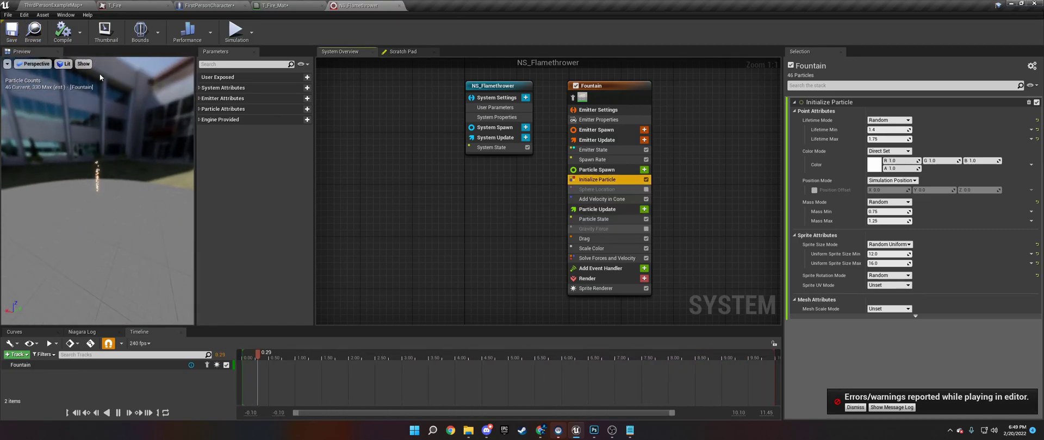
pyautogui.click(133, 5)
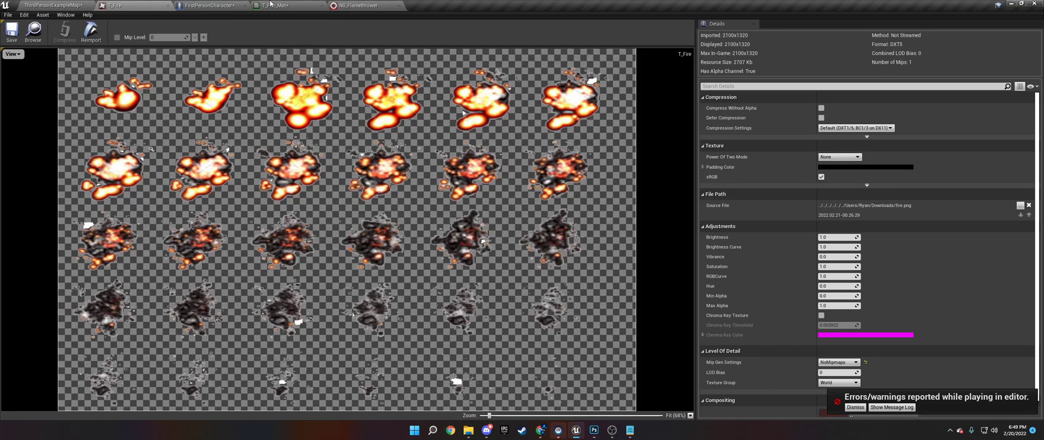
pyautogui.click(235, 5)
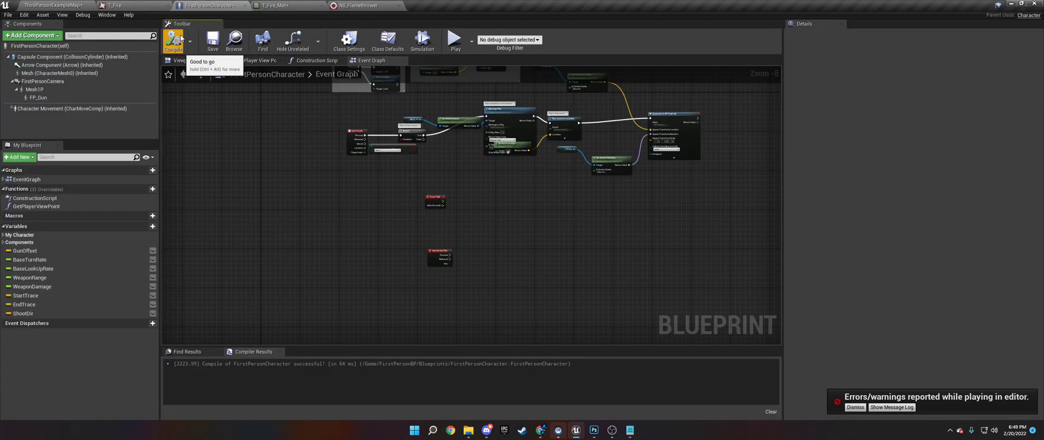
pyautogui.click(141, 5)
pyautogui.click(358, 5)
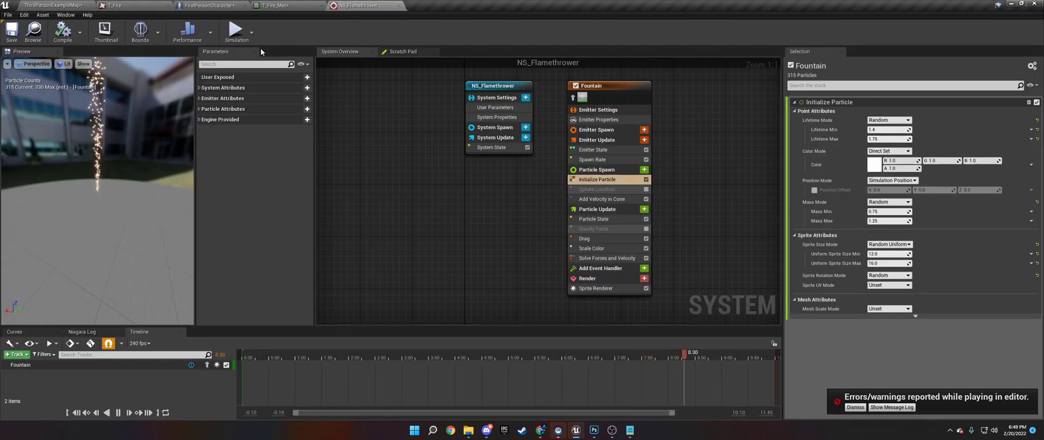
# Create an Actor Blueprint class named BP_Flamethrower in the level project's Flamethrower folder
pyautogui.click(61, 4)
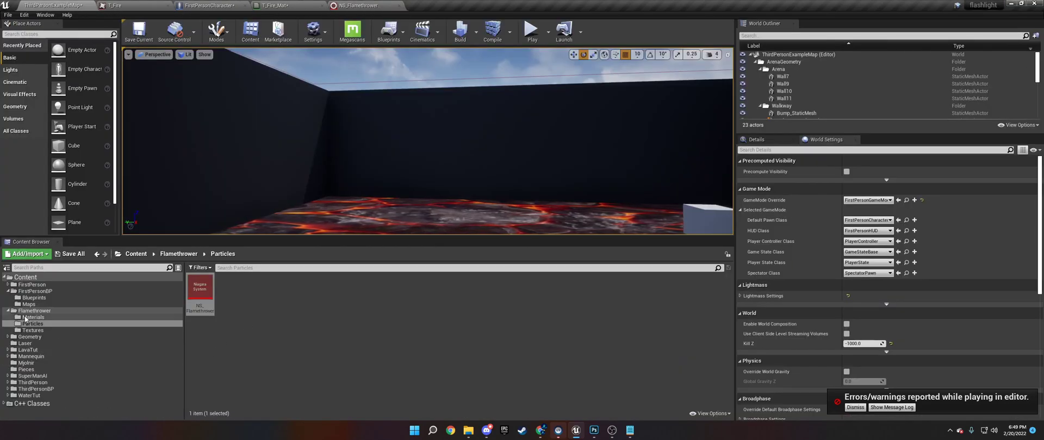
pyautogui.click(34, 310)
pyautogui.rightClick(294, 316)
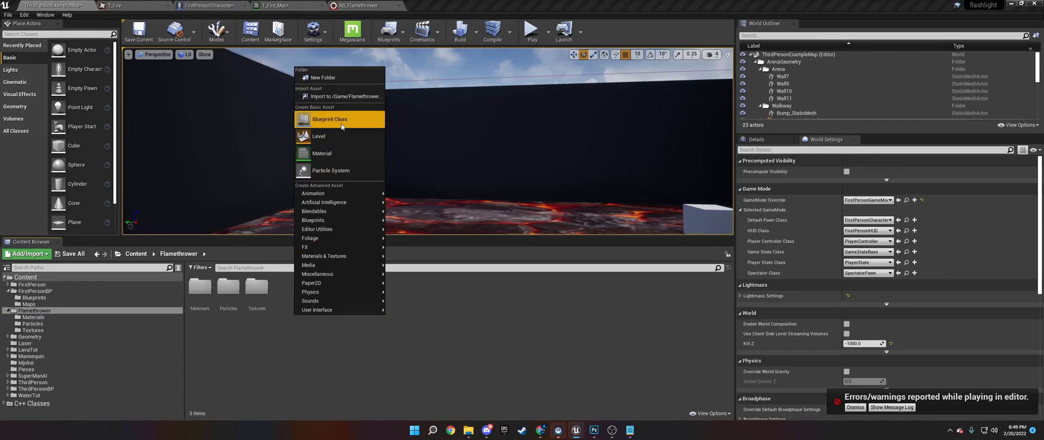
pyautogui.click(326, 117)
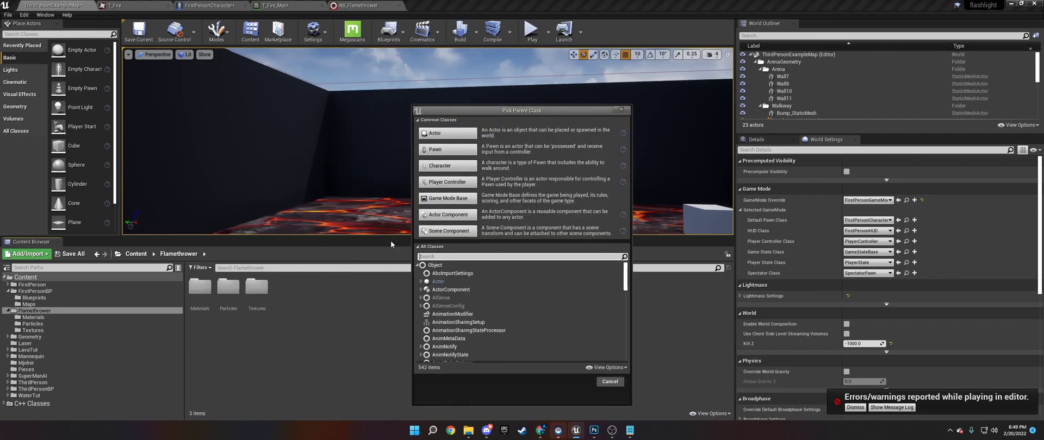
pyautogui.click(449, 134)
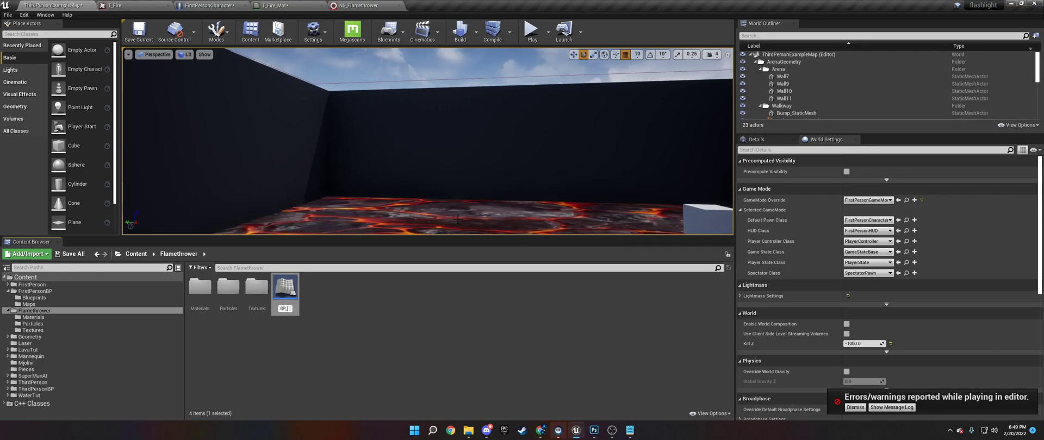
pyautogui.write('BP_Flamethro')
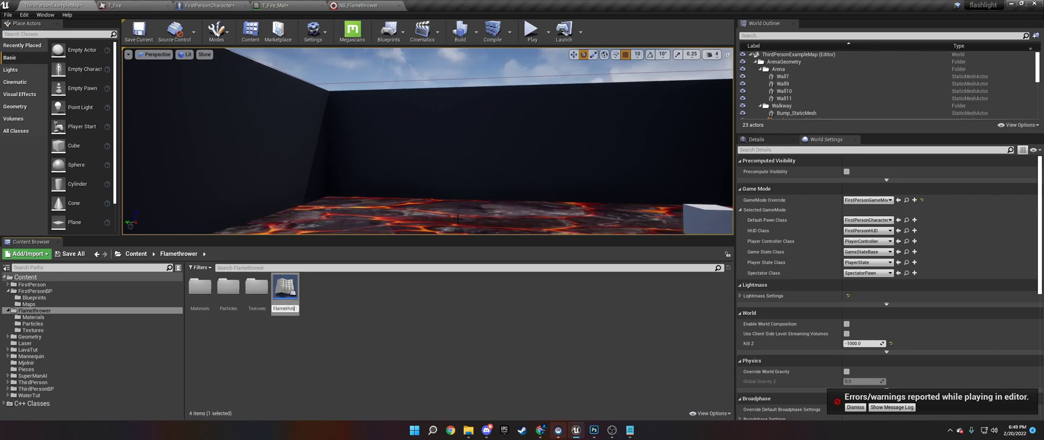
pyautogui.write('wer')
pyautogui.press('Return')
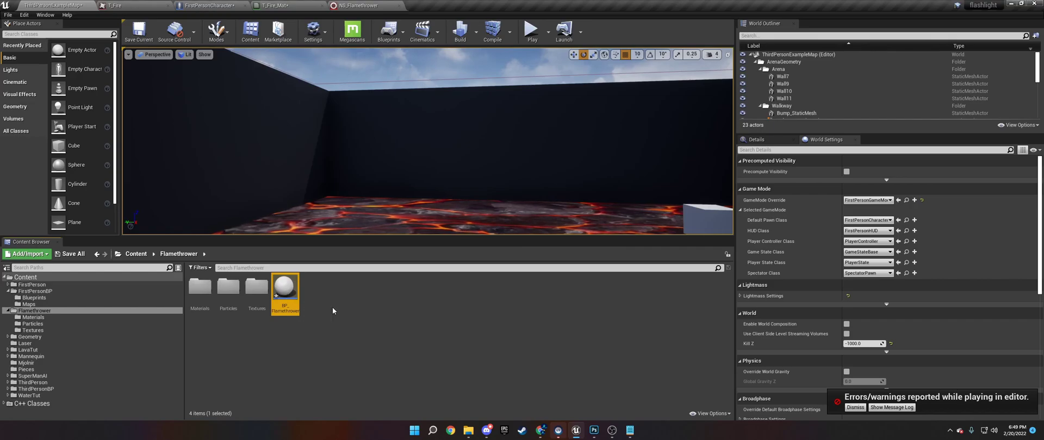
pyautogui.rightClick(362, 300)
pyautogui.click(403, 108)
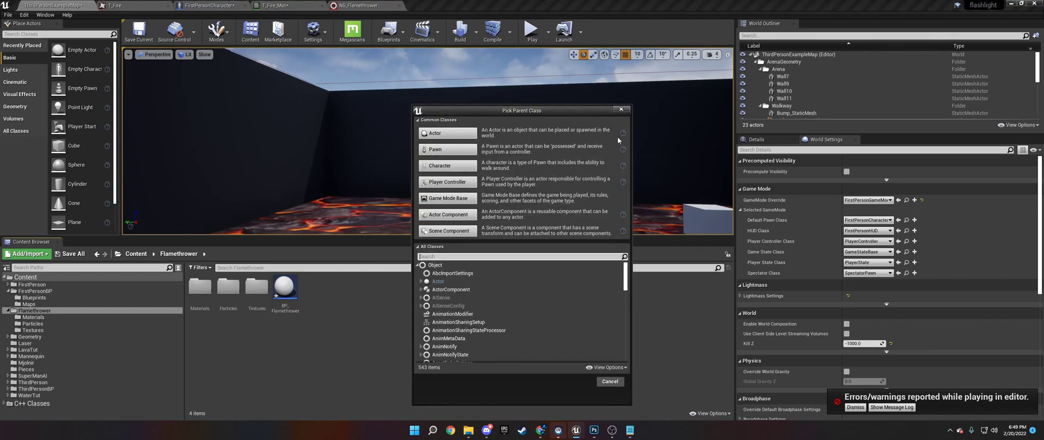
pyautogui.click(622, 109)
# Open BP_Flamethrower's Event Graph and add a Niagara Spawn System at Location node near Event Tick
pyautogui.doubleClick(283, 291)
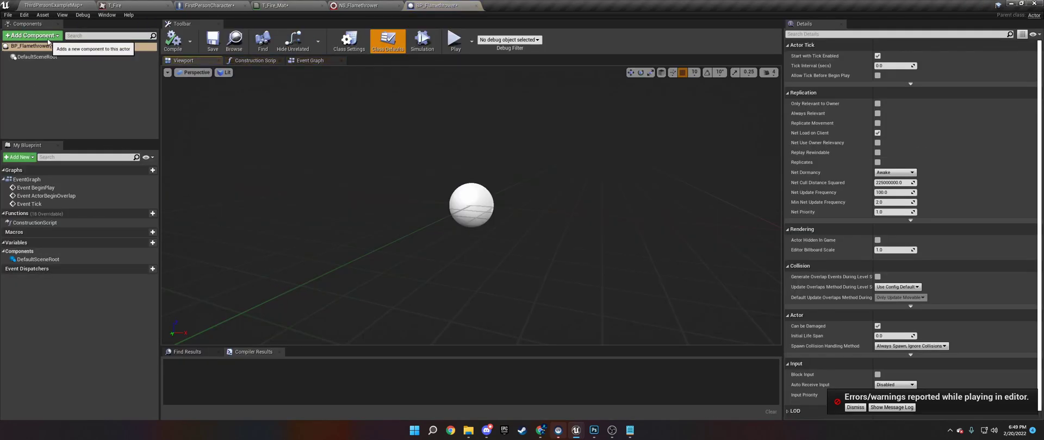
pyautogui.click(306, 60)
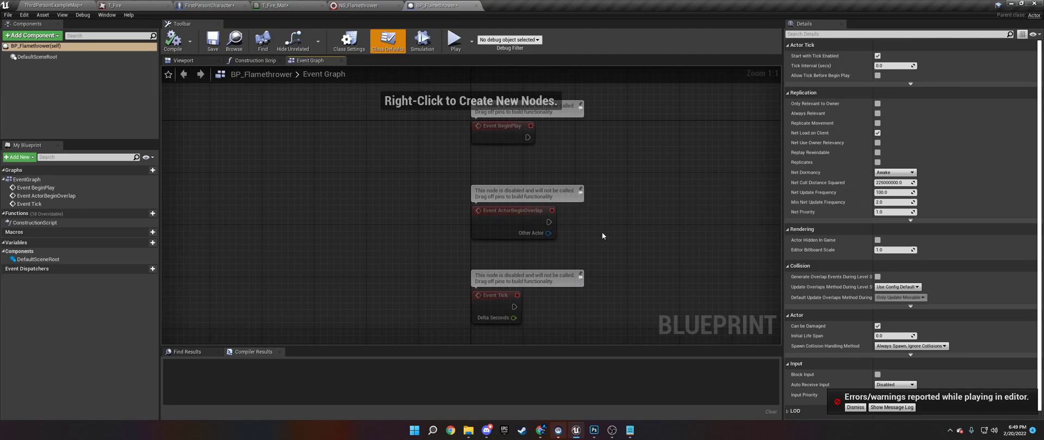
pyautogui.moveTo(602, 233); pyautogui.dragTo(494, 227, button='right')
pyautogui.rightClick(494, 226)
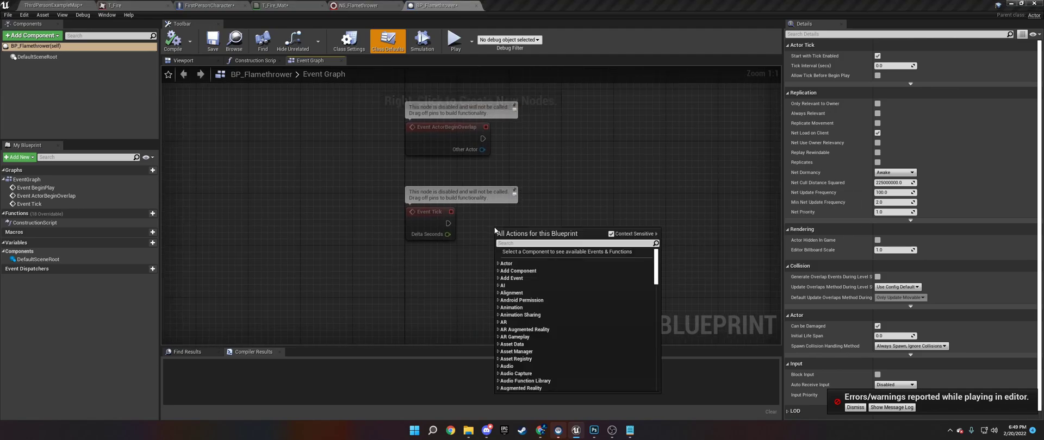
pyautogui.write('spawn')
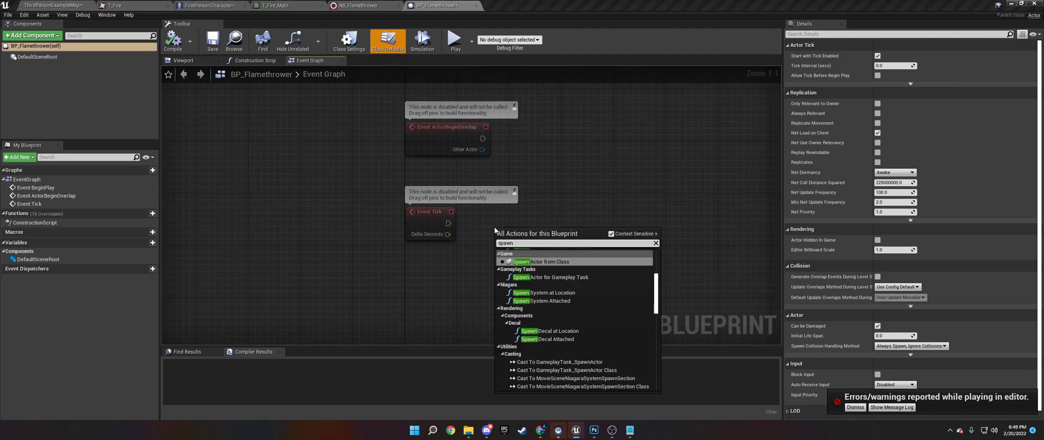
pyautogui.write(' system')
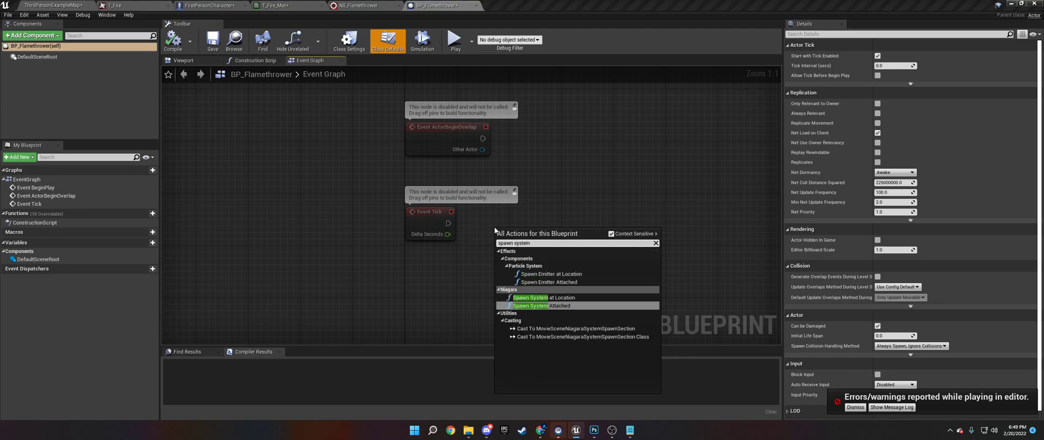
pyautogui.press('Up')
pyautogui.press('Return')
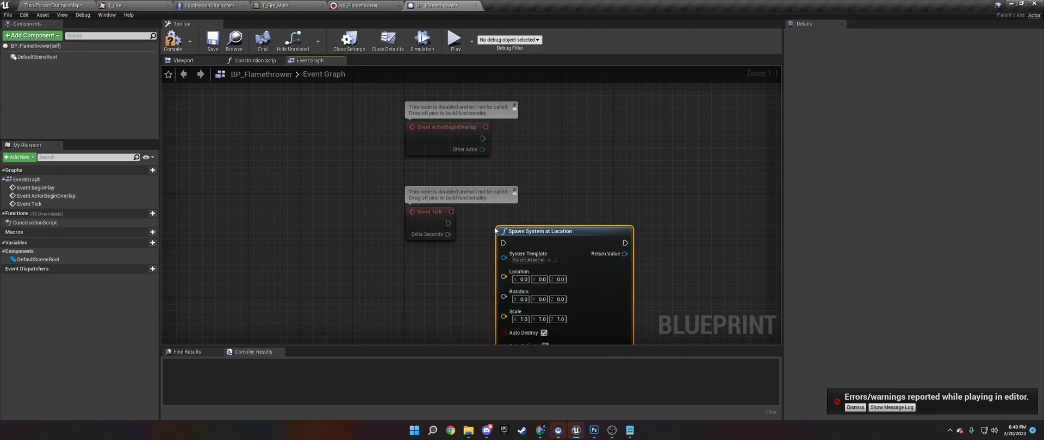
# Place the Spawn System at Location node beside Event Tick, connect their execution pins and choose NS_Flamethrower as System Template
pyautogui.moveTo(559, 227); pyautogui.dragTo(533, 148, button='right')
pyautogui.moveTo(533, 151); pyautogui.dragTo(559, 124)
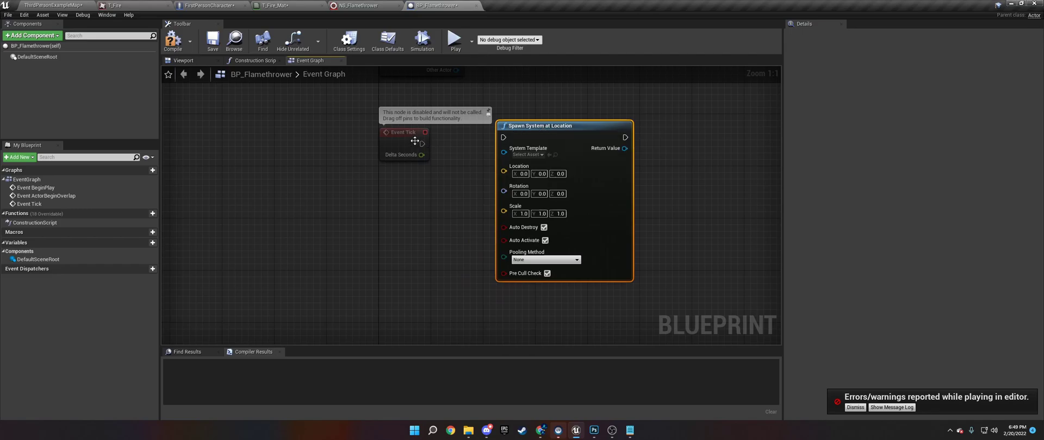
pyautogui.moveTo(492, 140); pyautogui.dragTo(504, 138)
pyautogui.click(542, 156)
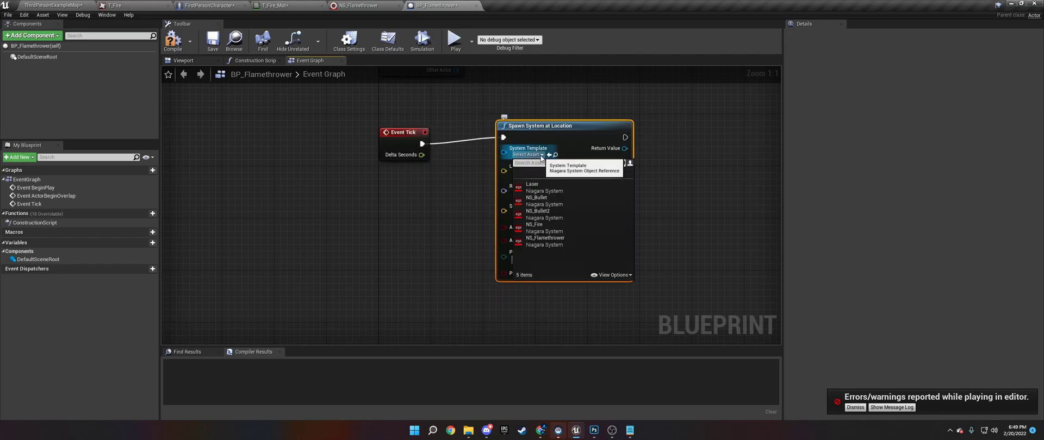
pyautogui.click(560, 243)
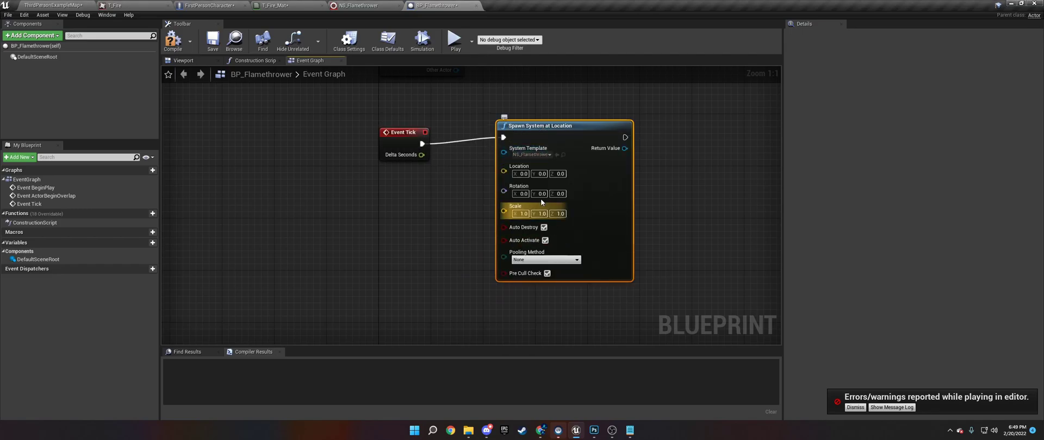
# Add a GetActorLocation node below Event Tick in BP_Flamethrower's Event Graph
pyautogui.click(378, 4)
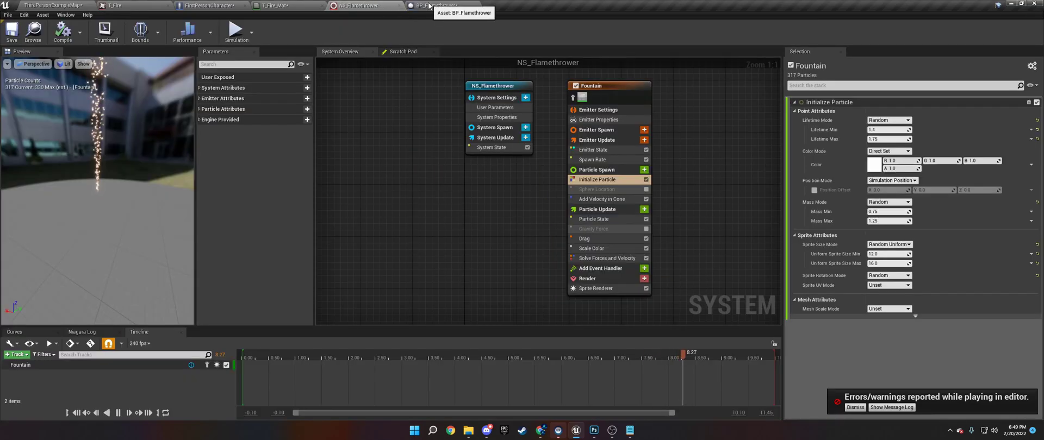
pyautogui.click(437, 5)
pyautogui.rightClick(407, 204)
pyautogui.write('get')
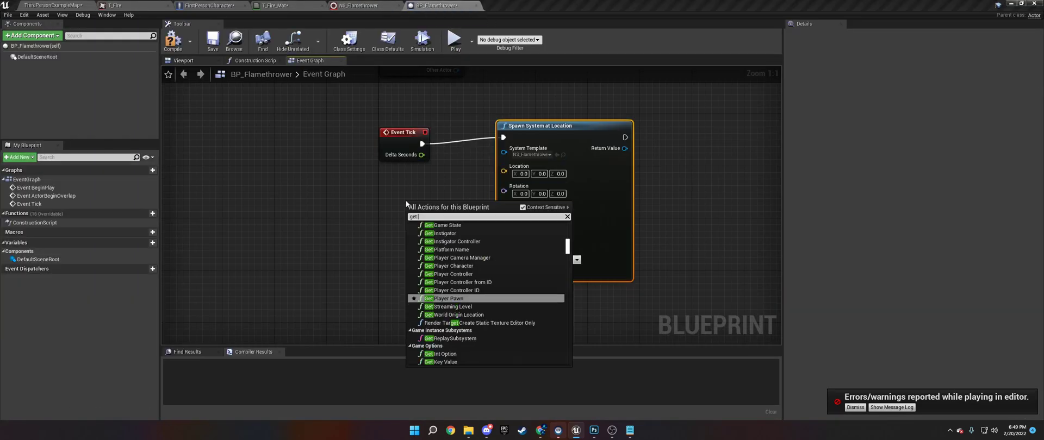
pyautogui.write(' actor location')
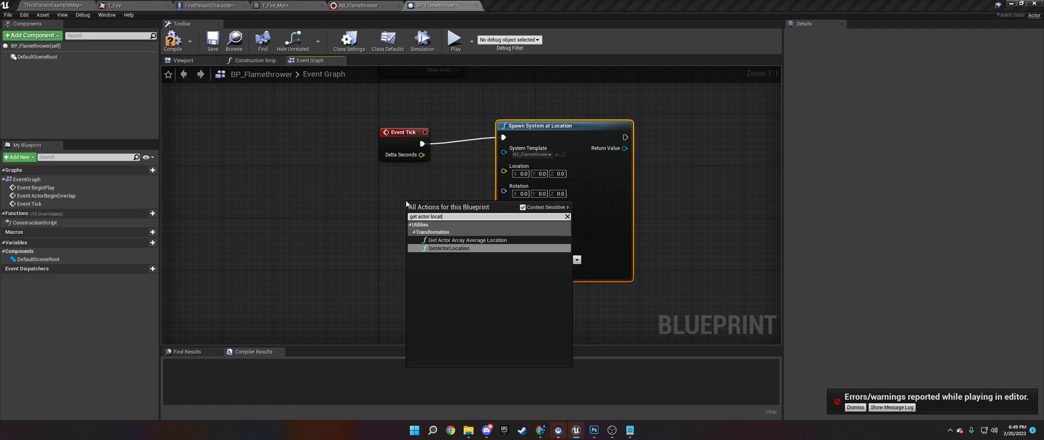
pyautogui.press('Return')
pyautogui.moveTo(406, 200); pyautogui.dragTo(353, 168)
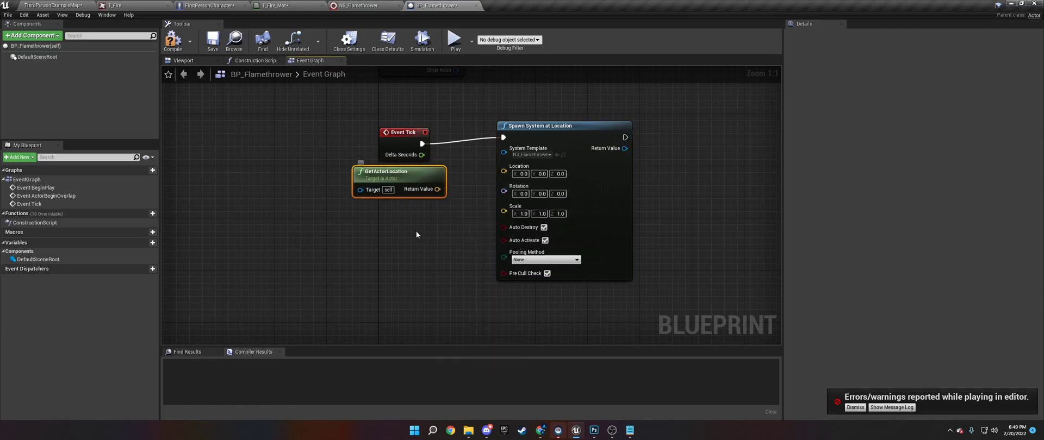
# Add a GetActorRotation node and place it directly under the GetActorLocation node
pyautogui.rightClick(396, 245)
pyautogui.write('get acto')
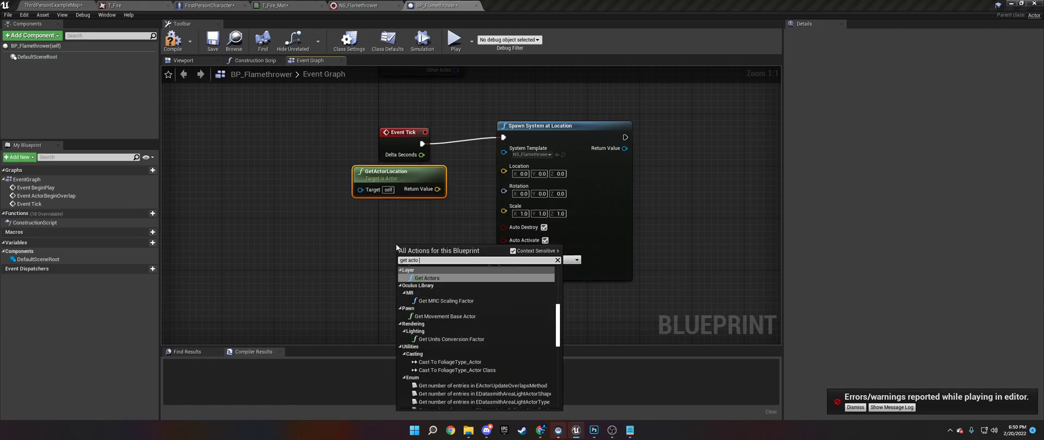
pyautogui.write('r rotat')
pyautogui.press('Return')
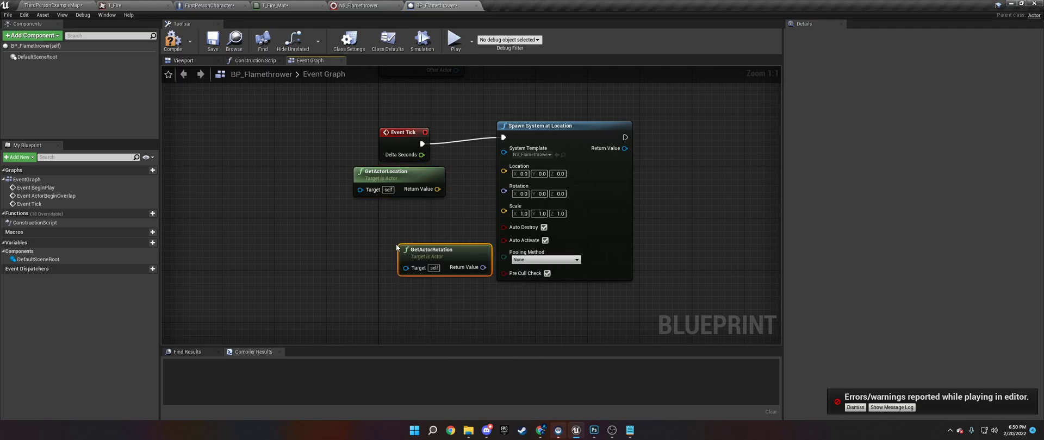
pyautogui.moveTo(397, 247); pyautogui.dragTo(356, 216)
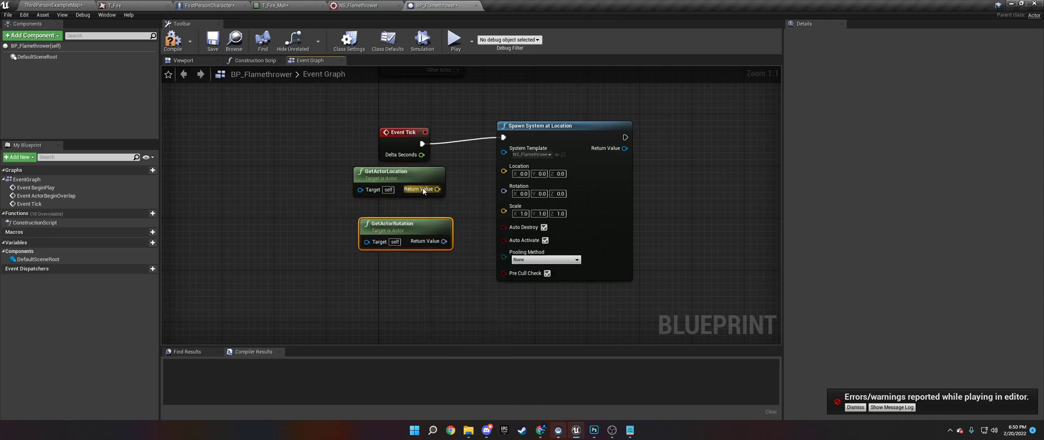
# Connect the actor location and rotation return values to Spawn System at Location's Location and Rotation inputs, and compile the Blueprint
pyautogui.moveTo(437, 190); pyautogui.dragTo(504, 166)
pyautogui.moveTo(445, 243); pyautogui.dragTo(511, 180)
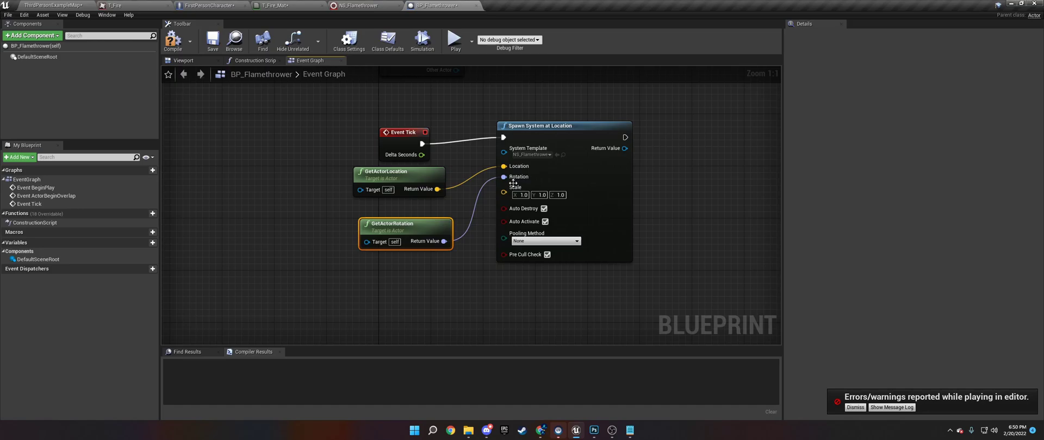
pyautogui.click(174, 43)
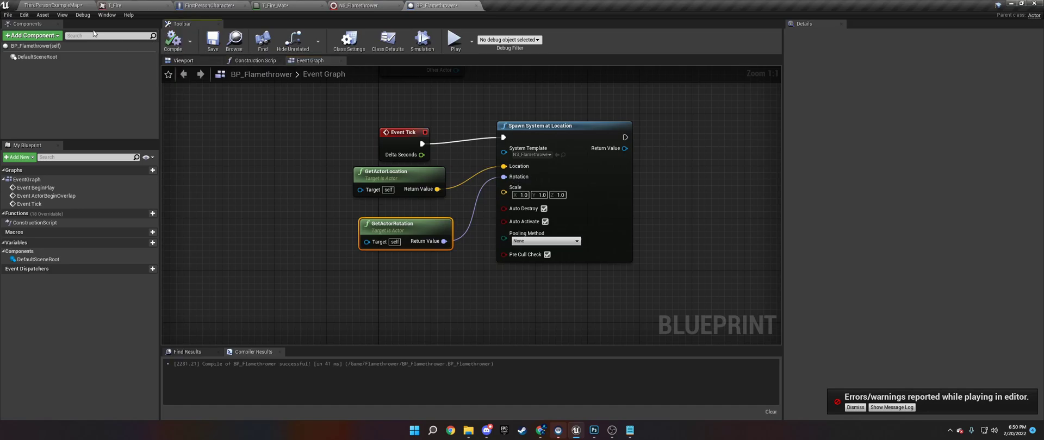
# Place a BP_Flamethrower actor on the lava floor in the level and simulate the game to check its particles
pyautogui.click(54, 6)
pyautogui.moveTo(285, 287); pyautogui.dragTo(373, 224)
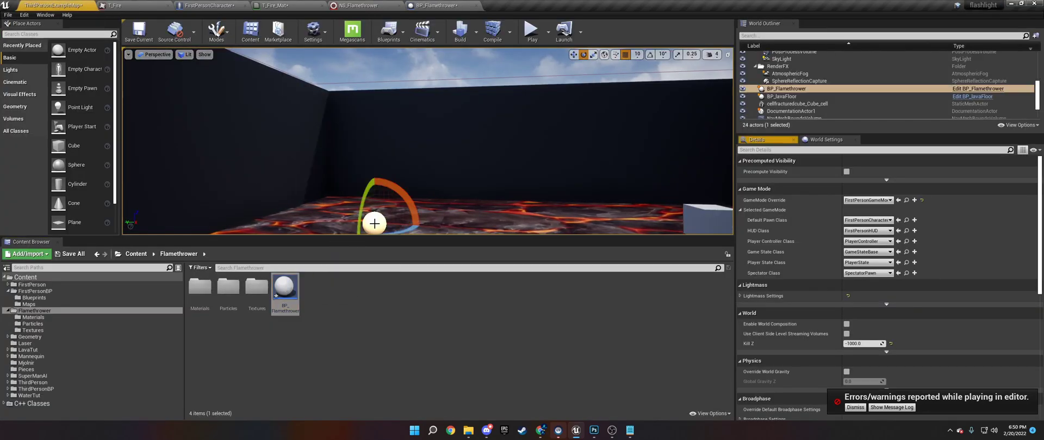
pyautogui.click(548, 32)
pyautogui.click(571, 96)
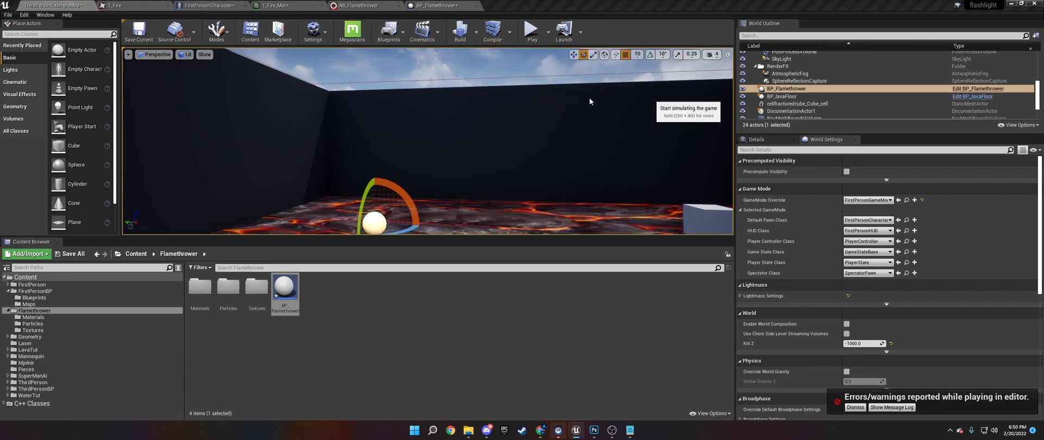
pyautogui.moveTo(511, 148)
pyautogui.mouseDown(button='right')
pyautogui.moveTo(511, 195)
pyautogui.moveTo(511, 76)
pyautogui.moveTo(496, 149)
pyautogui.mouseUp(button='right')
pyautogui.press('Escape')
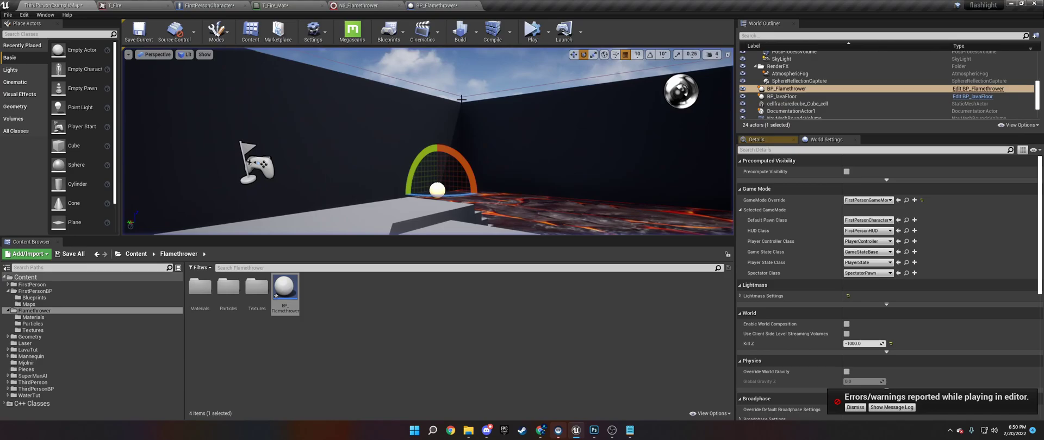
# In NS_Flamethrower's System State, set Loop Behavior to Once and Loop Duration to 0.1
pyautogui.click(360, 6)
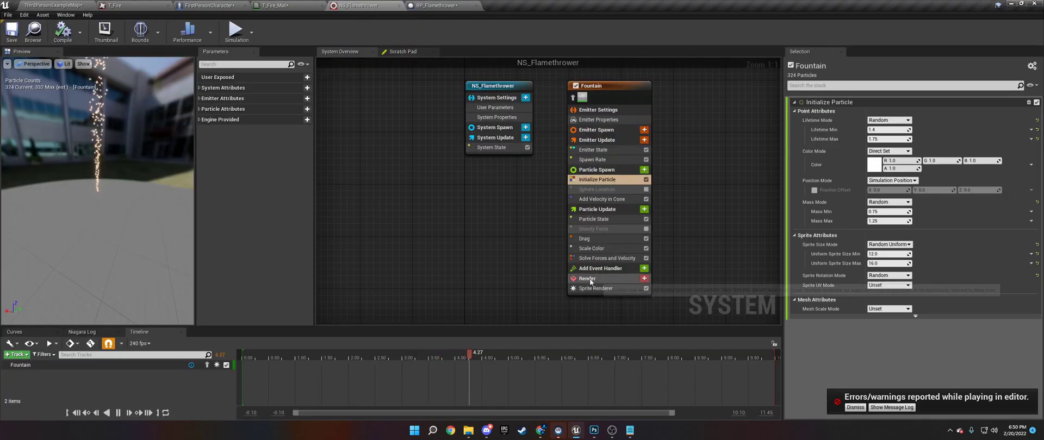
pyautogui.click(492, 147)
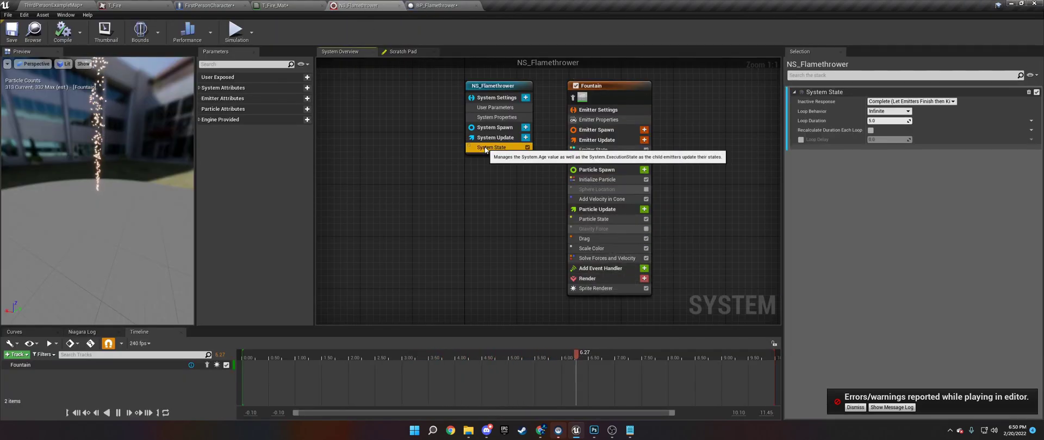
pyautogui.click(888, 111)
pyautogui.click(884, 120)
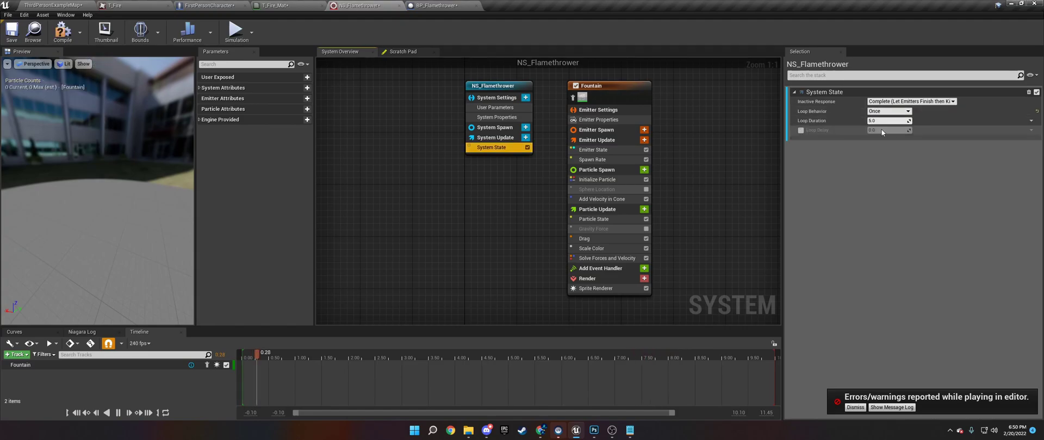
pyautogui.click(885, 121)
pyautogui.write('0.1')
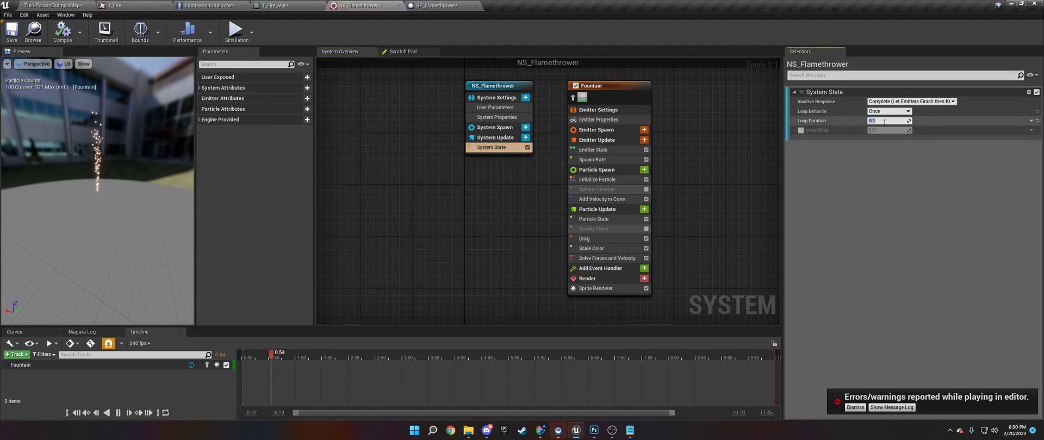
# In the Fountain emitter's Emitter State, set Loop Behavior to Once and Loop Duration to 0.1, and save NS_Flamethrower
pyautogui.click(595, 151)
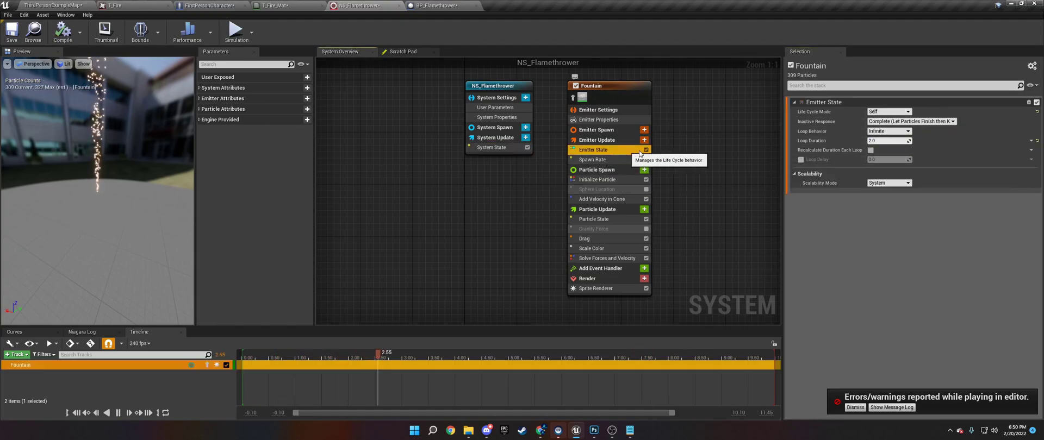
pyautogui.click(887, 131)
pyautogui.click(876, 143)
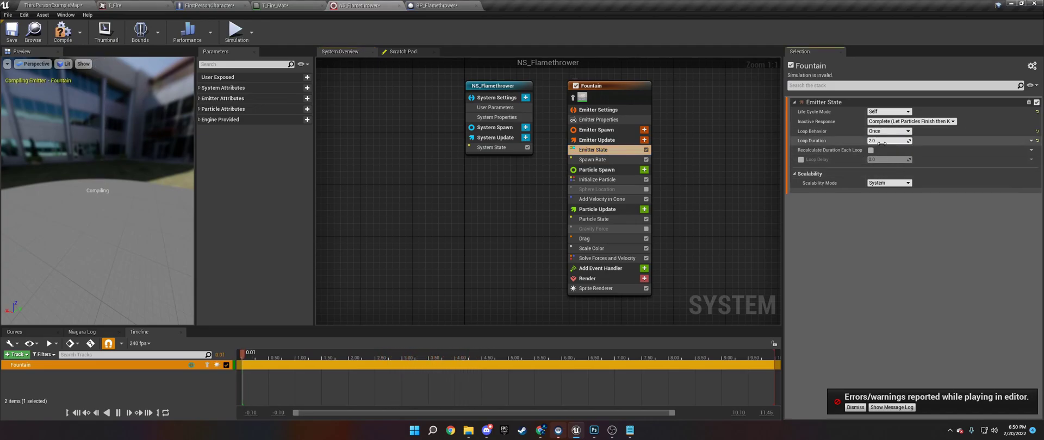
pyautogui.click(881, 151)
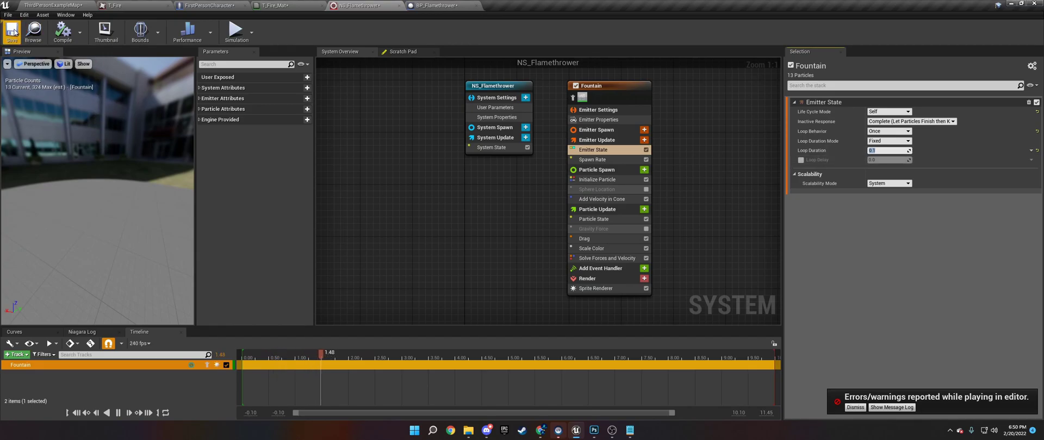
# Simulate the level to check the shortened flame, stop the simulation and delete the placed BP_Flamethrower actor
pyautogui.click(54, 5)
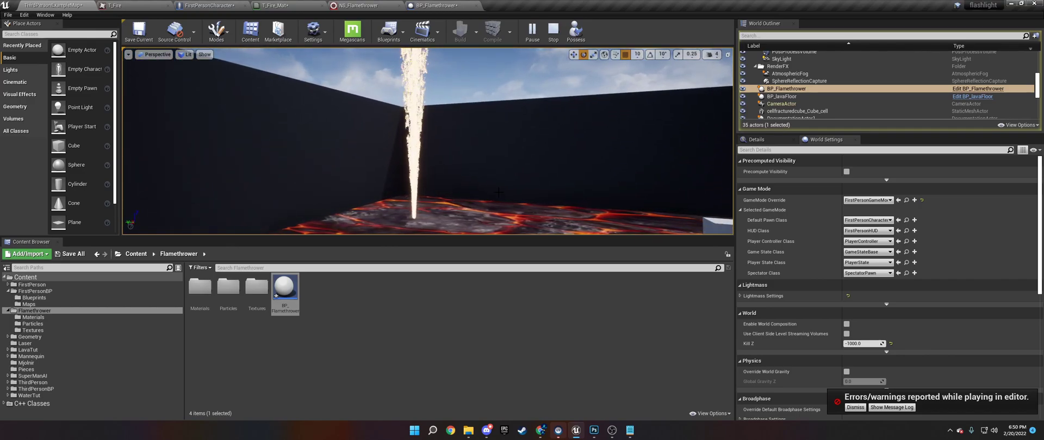
pyautogui.click(551, 37)
pyautogui.click(202, 4)
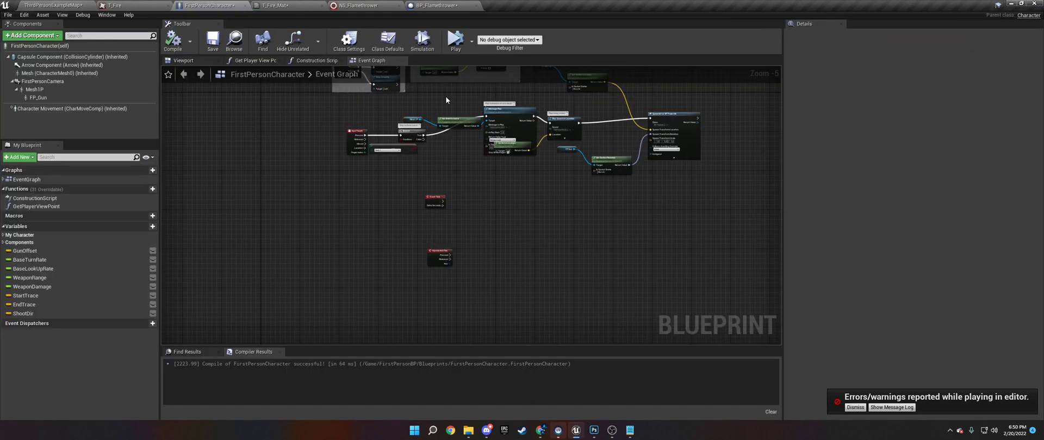
pyautogui.click(45, 5)
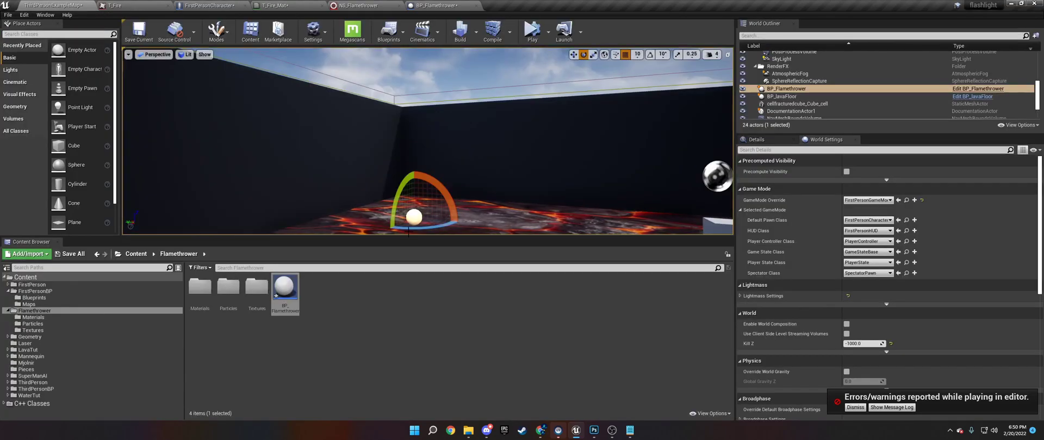
pyautogui.press('Delete')
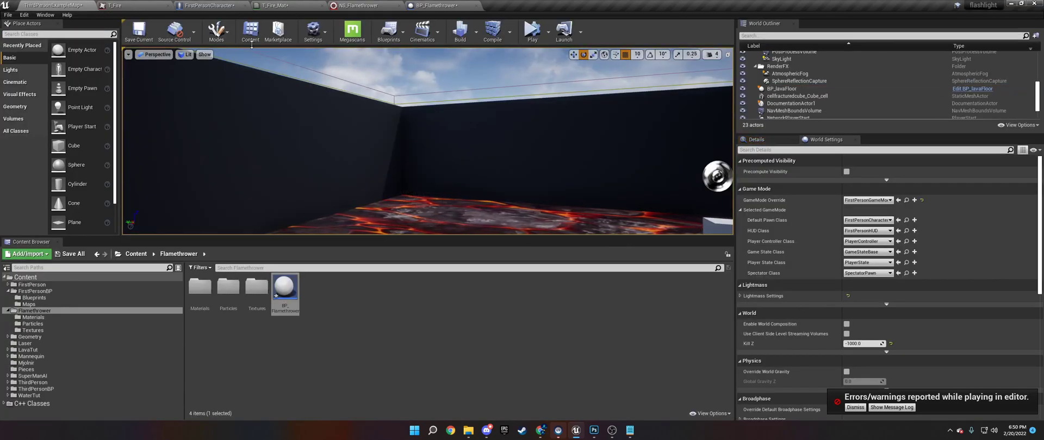
# Play the level in the viewport as the first-person character to look at the gun, and stop playing
pyautogui.click(547, 35)
pyautogui.click(571, 53)
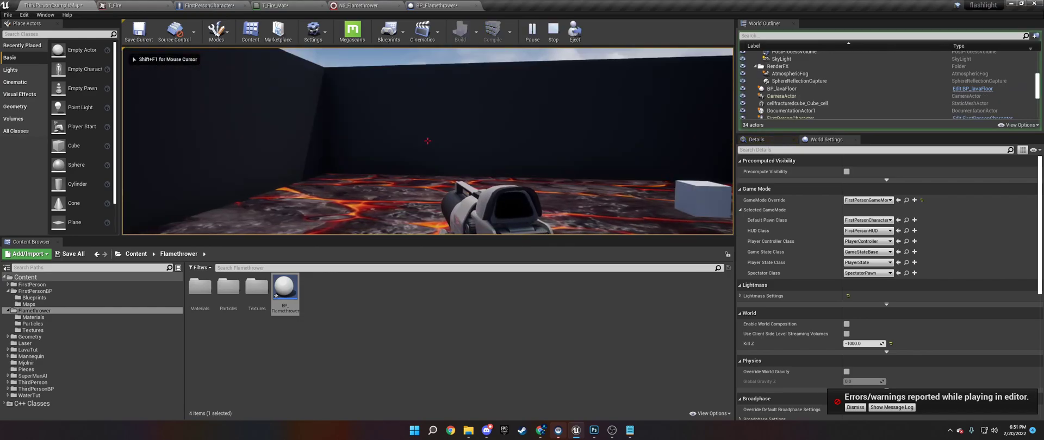
pyautogui.press('Escape')
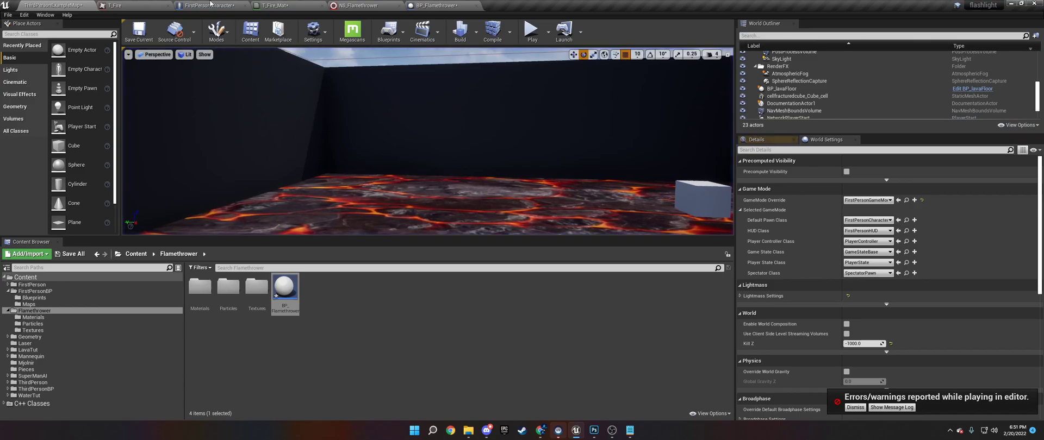
pyautogui.click(209, 5)
pyautogui.click(53, 5)
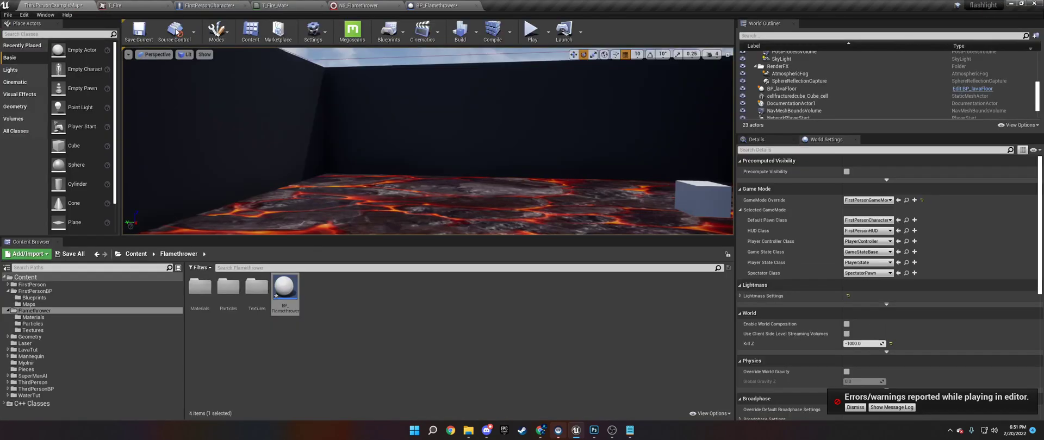
pyautogui.click(532, 34)
pyautogui.click(539, 103)
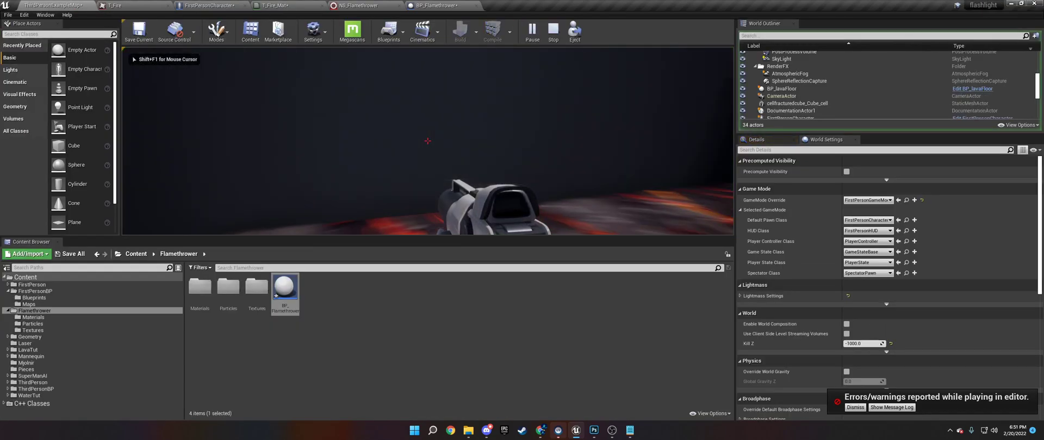
pyautogui.press('Escape')
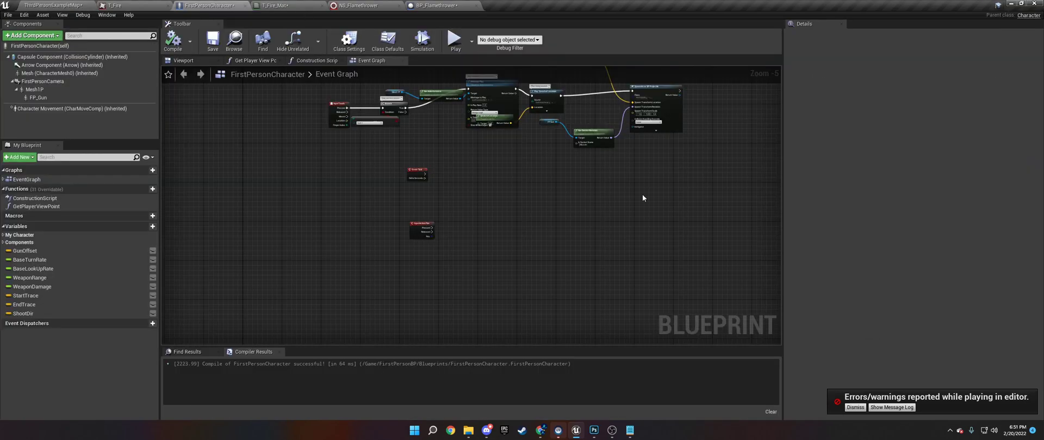
# In FirstPersonCharacter's Event Graph, move the InputAction Fire node to free up space beside it
pyautogui.scroll(4, 422, 231)
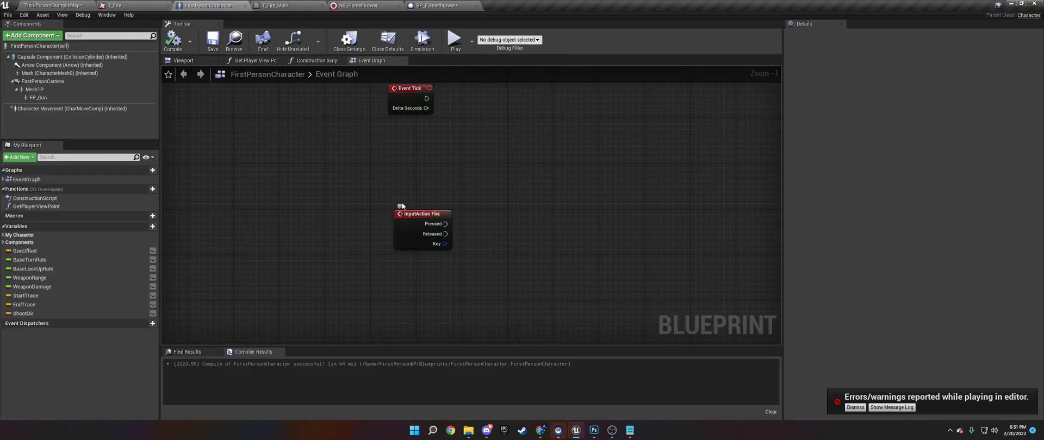
pyautogui.moveTo(423, 214); pyautogui.dragTo(377, 225)
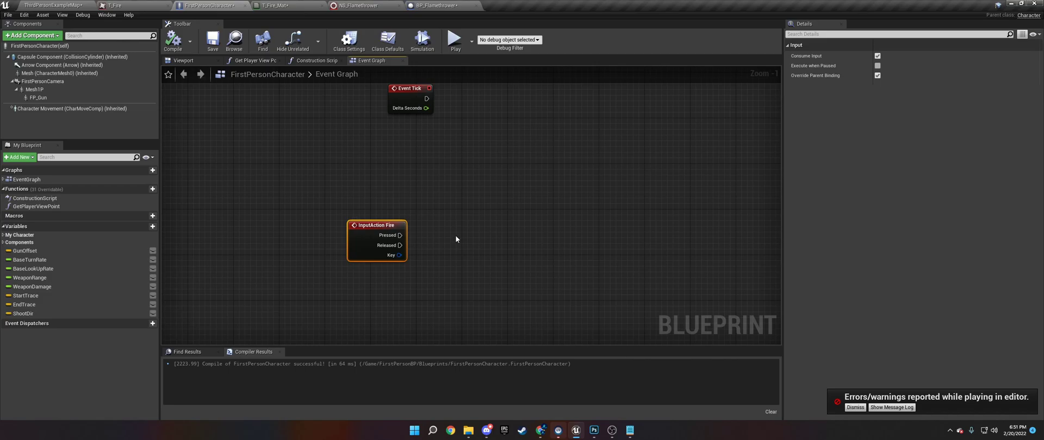
pyautogui.moveTo(453, 224); pyautogui.dragTo(465, 410, button='right')
pyautogui.moveTo(327, 77); pyautogui.dragTo(324, 175, button='right')
pyautogui.moveTo(488, 312); pyautogui.dragTo(403, 75, button='right')
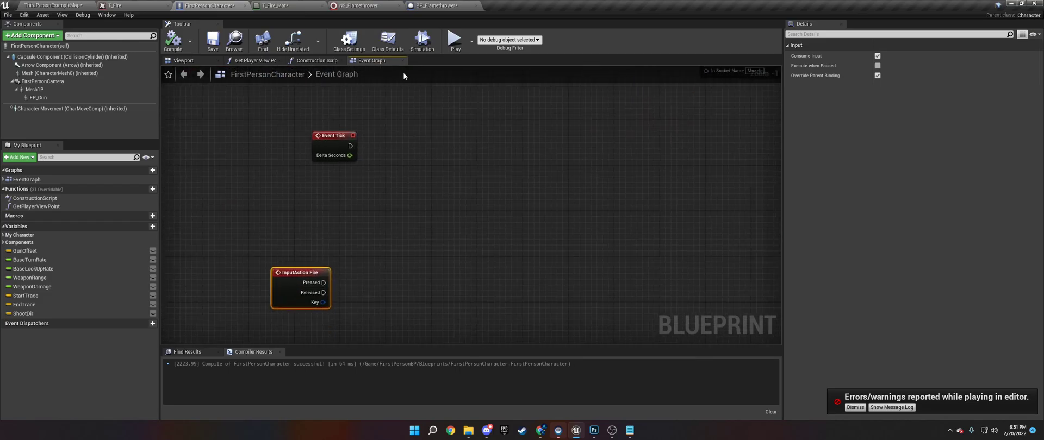
pyautogui.moveTo(376, 286); pyautogui.dragTo(354, 237, button='right')
# Add a Spawn Actor from Class node run by InputAction Fire's Pressed output and set its class to BP_Flamethrower
pyautogui.rightClick(353, 237)
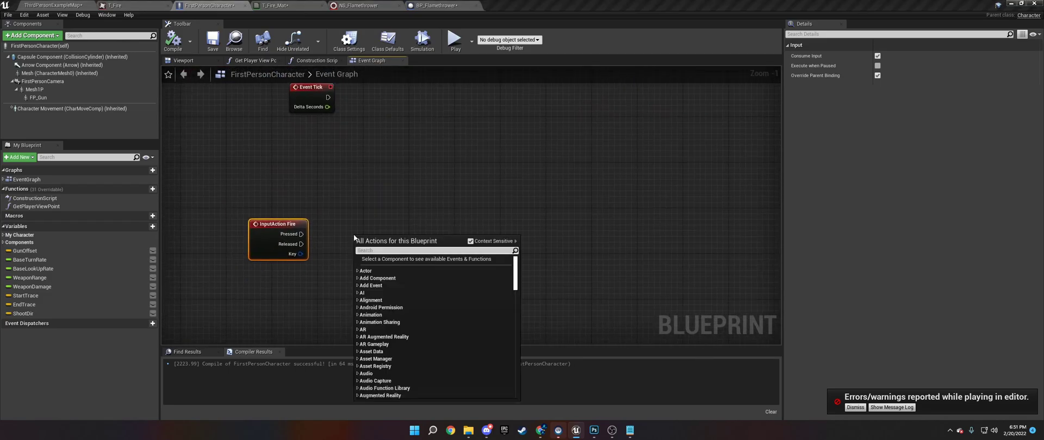
pyautogui.write('spawn actor')
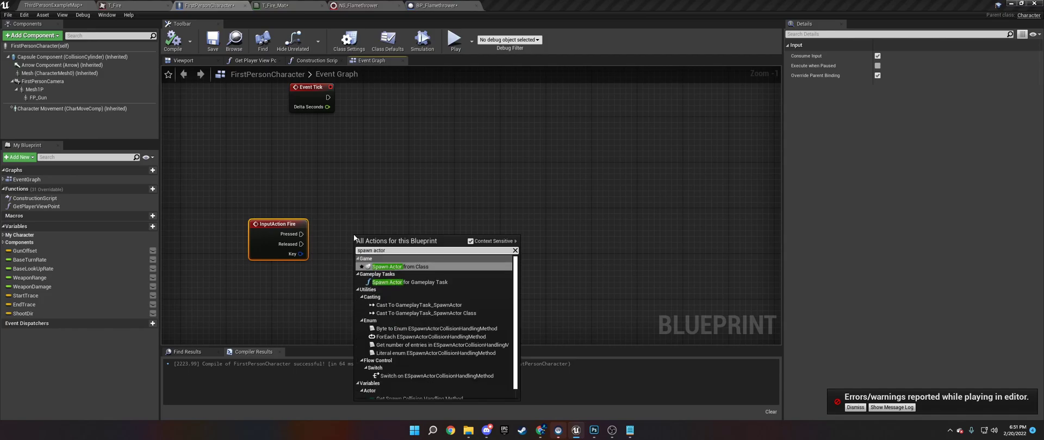
pyautogui.press('Return')
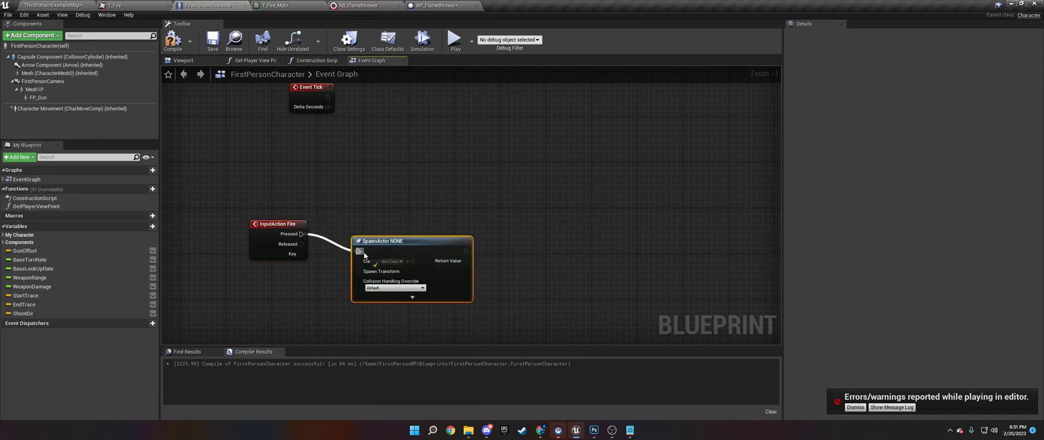
pyautogui.click(395, 262)
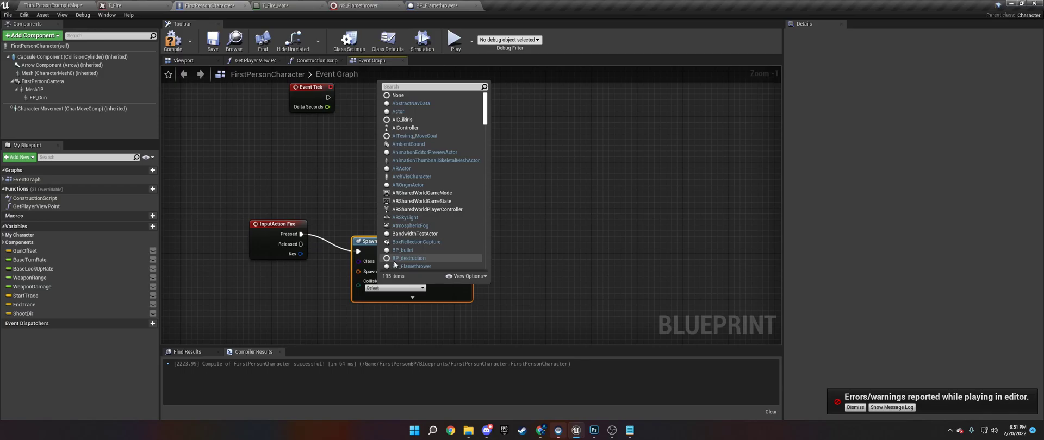
pyautogui.write('fla')
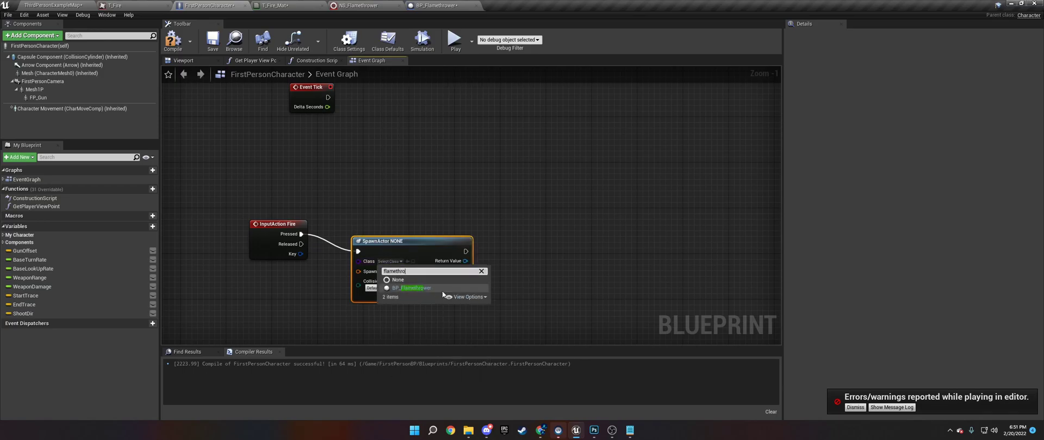
pyautogui.write('methro')
pyautogui.click(435, 288)
# Move the SpawnActor node further from InputAction Fire and split its Spawn Transform pin into location, rotation and scale
pyautogui.moveTo(381, 241); pyautogui.dragTo(437, 236)
pyautogui.rightClick(429, 272)
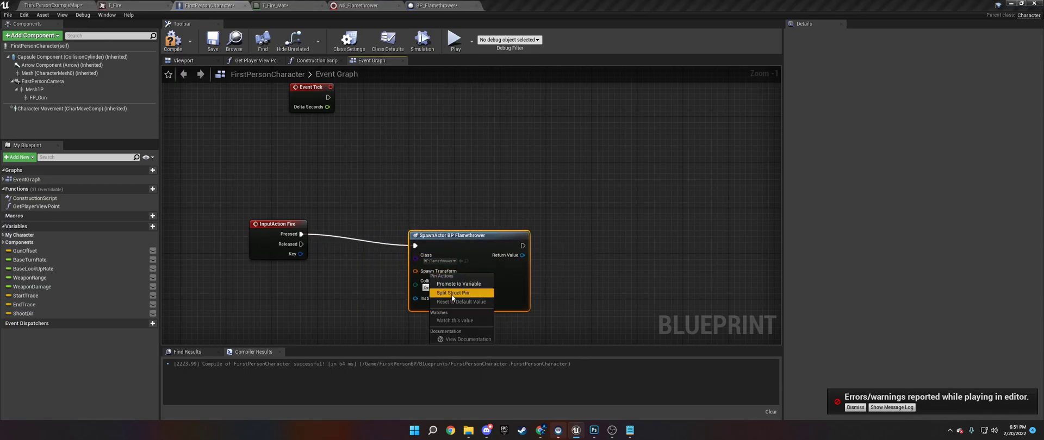
pyautogui.click(452, 294)
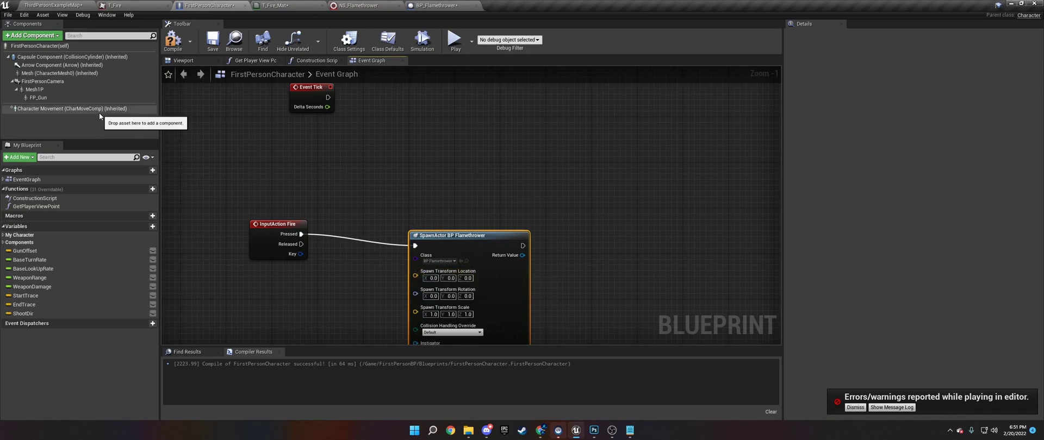
# Add an FP_Gun reference feeding a Get Socket Location node, and place both nodes below InputAction Fire
pyautogui.moveTo(35, 101); pyautogui.dragTo(330, 217)
pyautogui.write('get actor lo')
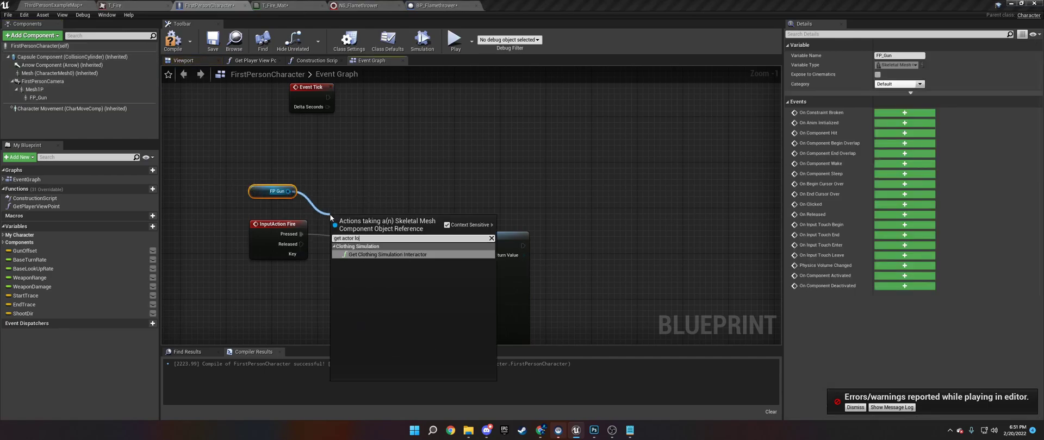
pyautogui.press('BackSpace')
pyautogui.press('BackSpace')
pyautogui.press('BackSpace')
pyautogui.press('BackSpace')
pyautogui.press('BackSpace')
pyautogui.press('BackSpace')
pyautogui.press('BackSpace')
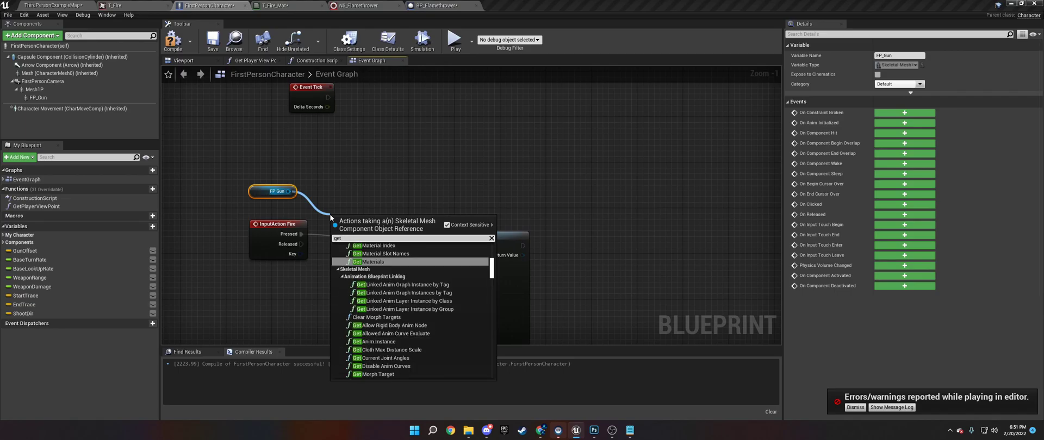
pyautogui.write('socket loca')
pyautogui.press('Return')
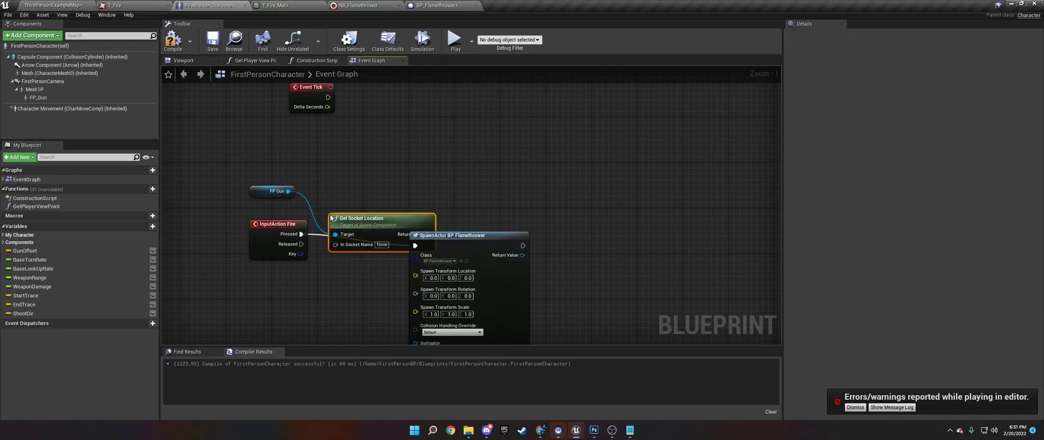
pyautogui.moveTo(332, 217); pyautogui.dragTo(325, 195)
pyautogui.moveTo(243, 174); pyautogui.dragTo(377, 208)
pyautogui.moveTo(373, 202); pyautogui.dragTo(304, 294)
pyautogui.moveTo(331, 271); pyautogui.dragTo(335, 170, button='right')
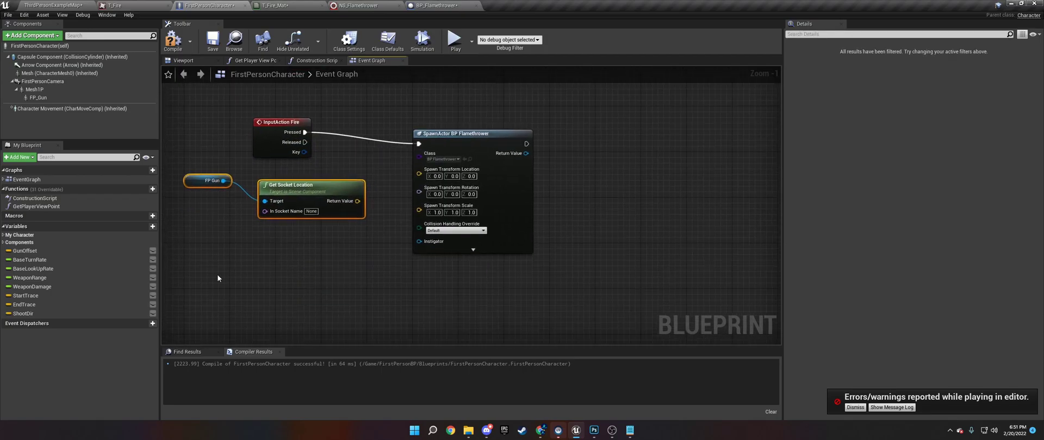
# Lower the FP_Gun reference and add a Get Socket Rotation node fed by it
pyautogui.click(220, 180)
pyautogui.moveTo(221, 180); pyautogui.dragTo(218, 223)
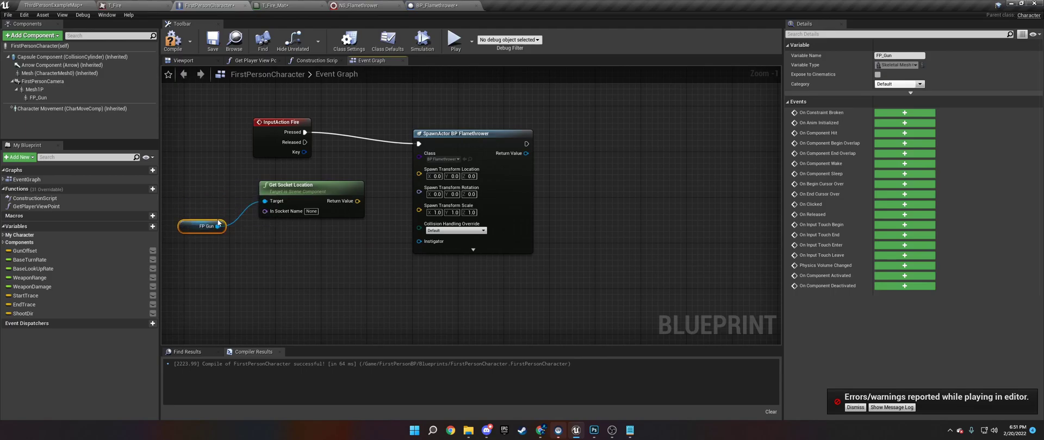
pyautogui.moveTo(278, 241); pyautogui.dragTo(278, 240)
pyautogui.write('get socket rotat')
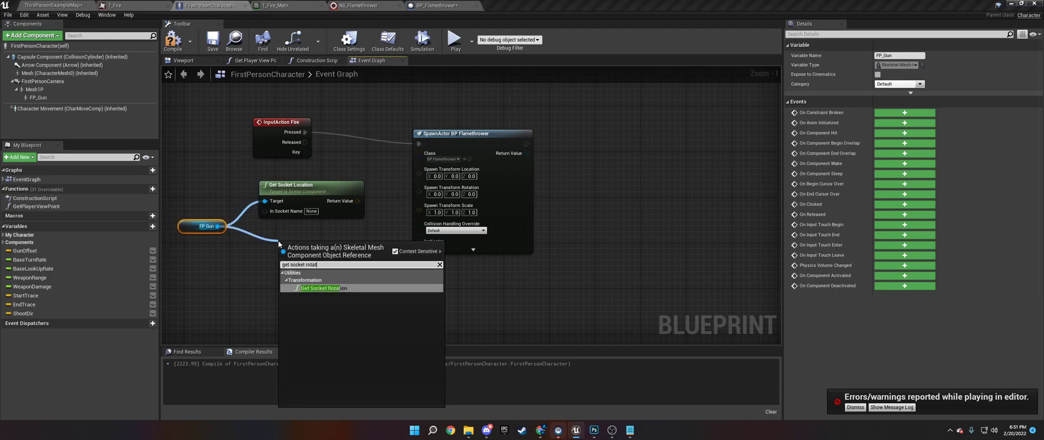
pyautogui.press('Return')
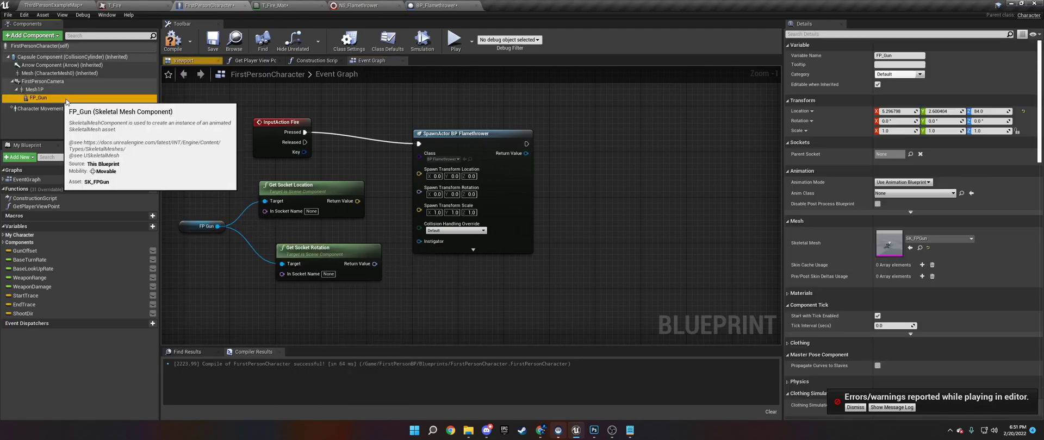
# Open the gun's skeletal mesh SK_FPGun, look up its muzzle socket in the skeleton, and return to FirstPersonCharacter's Event Graph
pyautogui.click(920, 248)
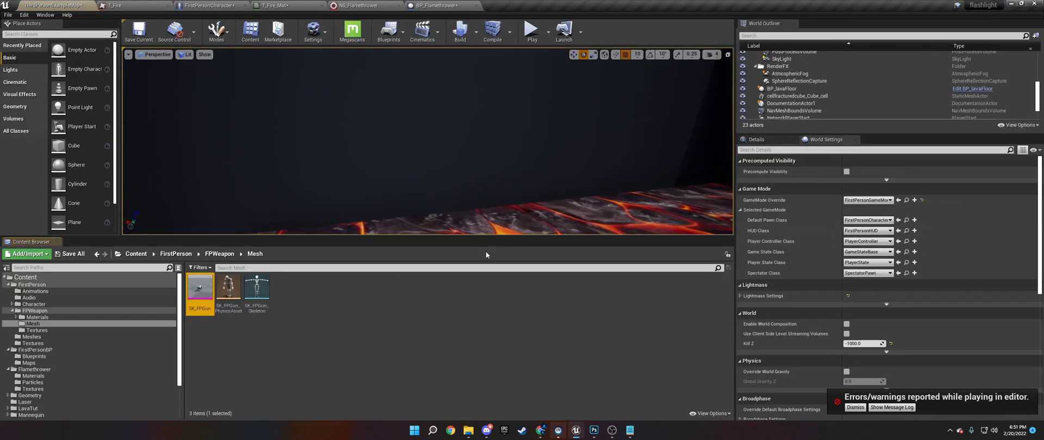
pyautogui.doubleClick(200, 298)
pyautogui.scroll(-15, 136, 324)
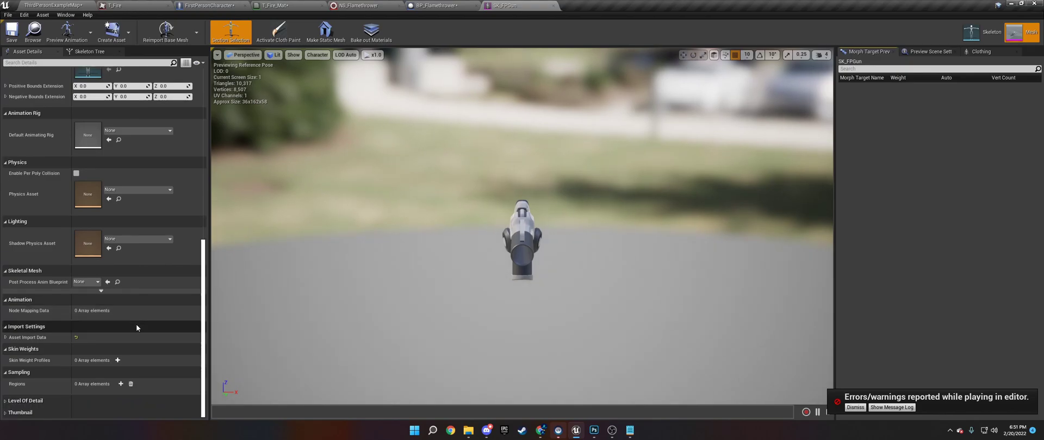
pyautogui.scroll(5, 136, 324)
pyautogui.click(87, 51)
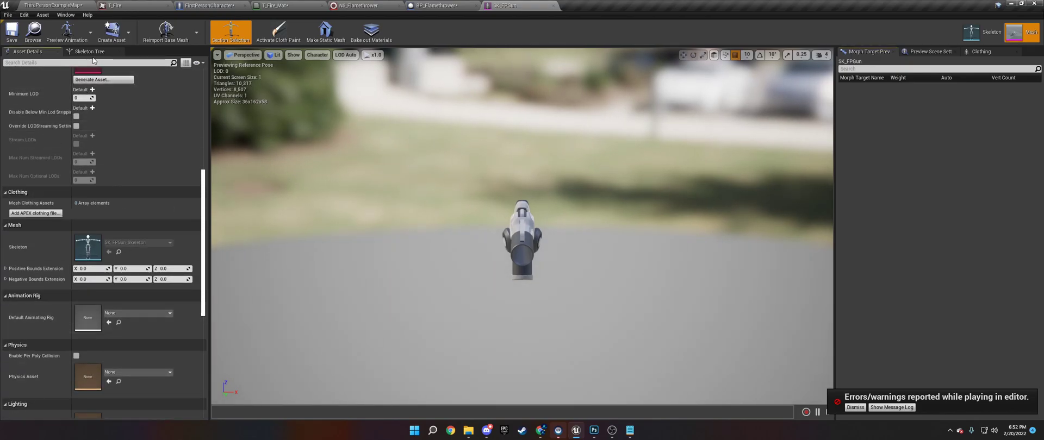
pyautogui.click(25, 109)
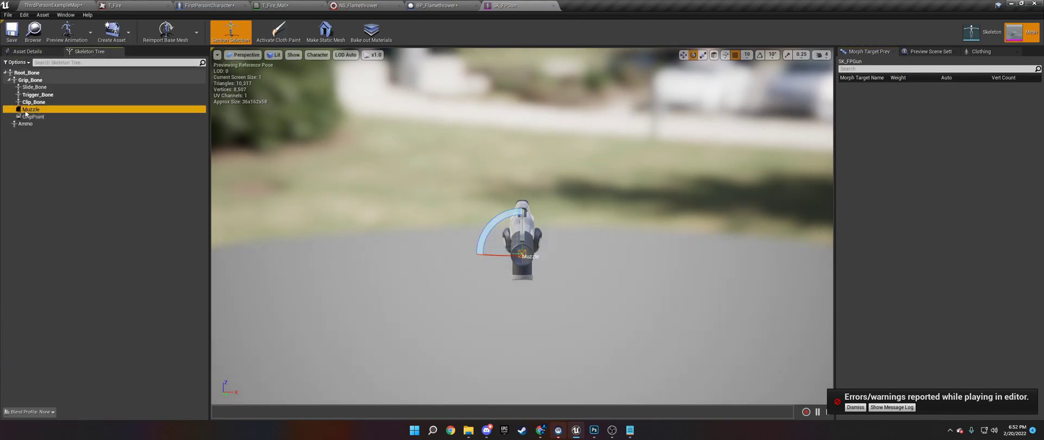
pyautogui.rightClick(35, 102)
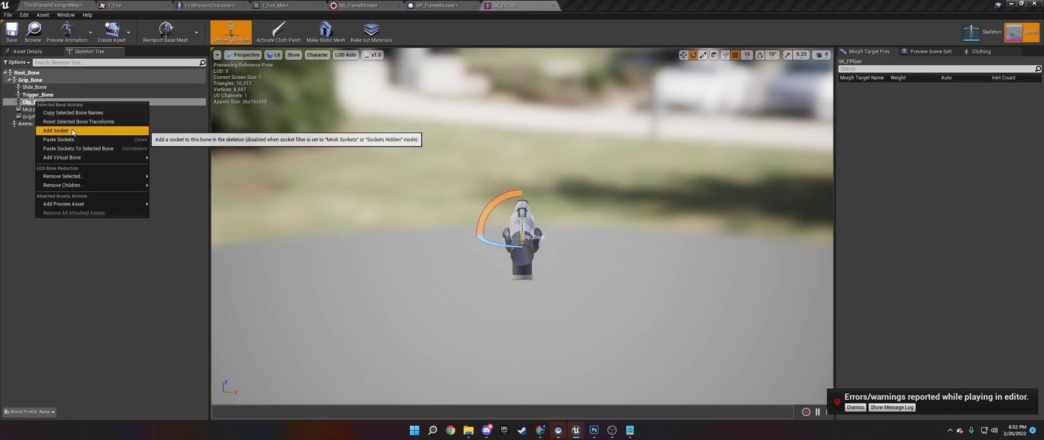
pyautogui.click(12, 151)
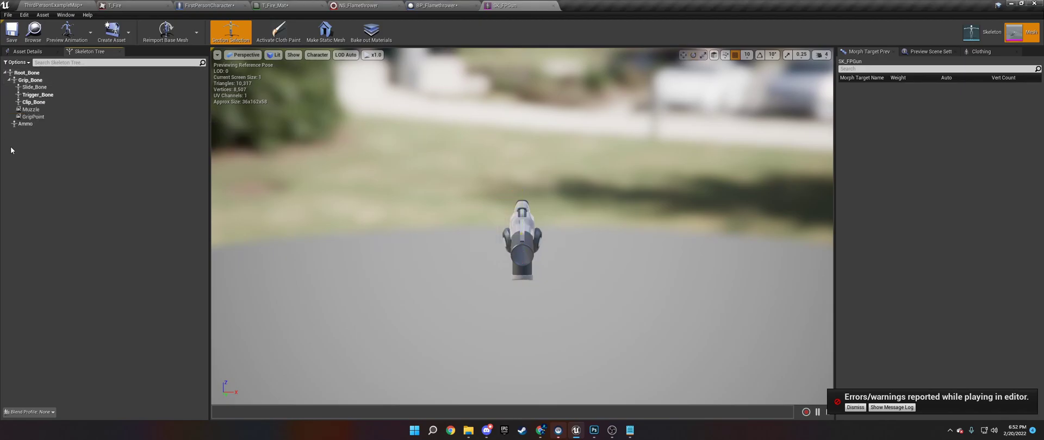
pyautogui.click(413, 5)
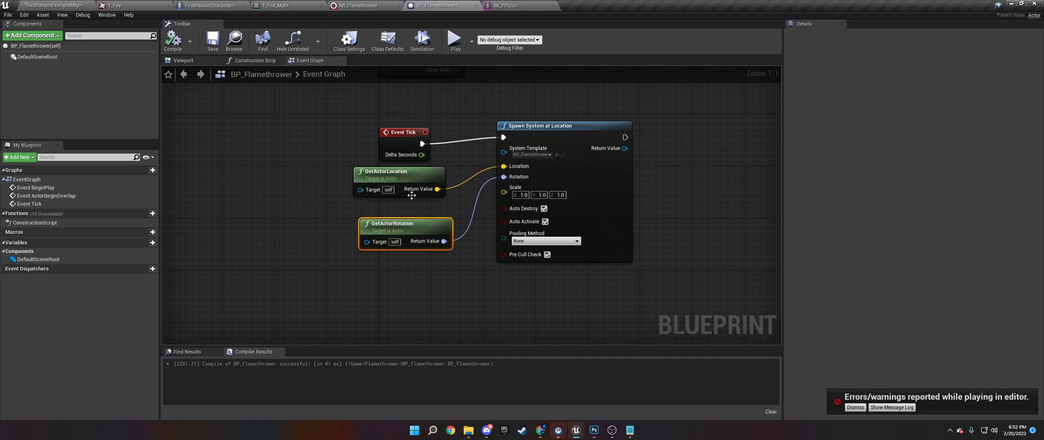
pyautogui.click(209, 6)
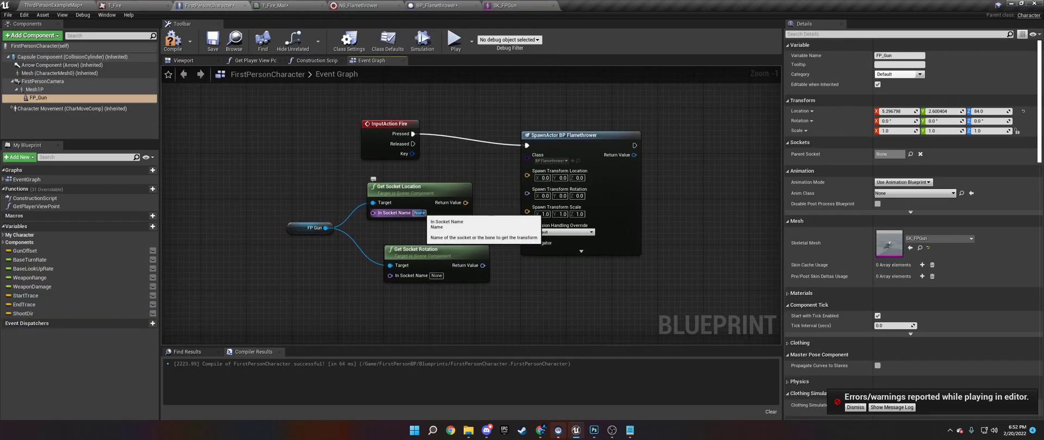
# Set In Socket Name to Muzzle on both the Get Socket Location and Get Socket Rotation nodes
pyautogui.write('Muzzle')
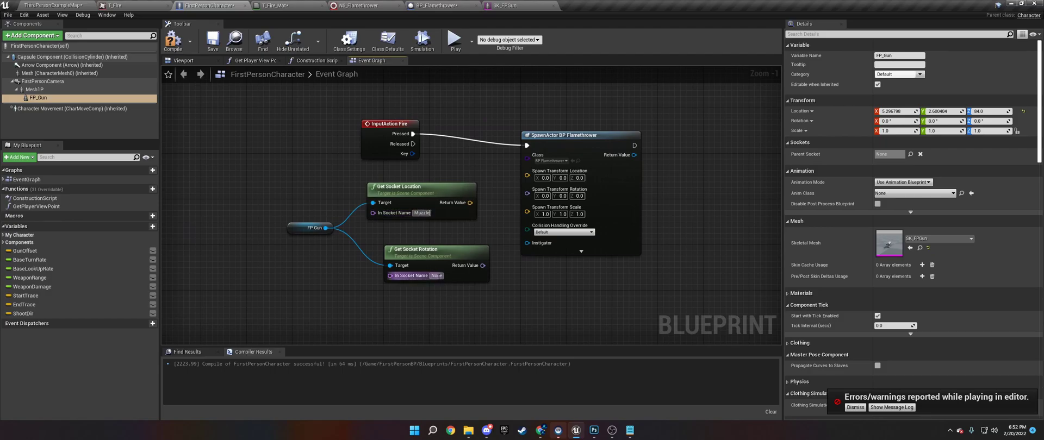
pyautogui.click(439, 277)
pyautogui.write('Muzzle')
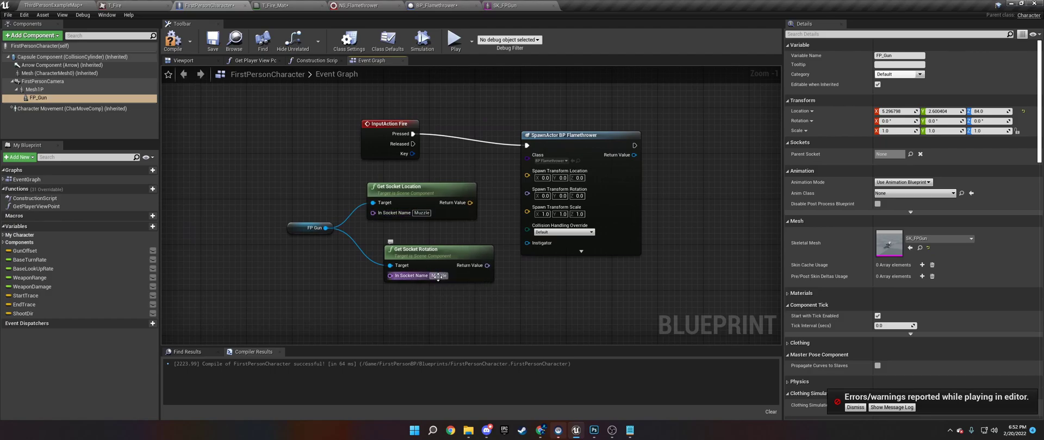
# Connect the socket location and rotation to the SpawnActor node's Spawn Transform Location and Rotation, and tidy the two socket nodes
pyautogui.moveTo(469, 202); pyautogui.dragTo(527, 171)
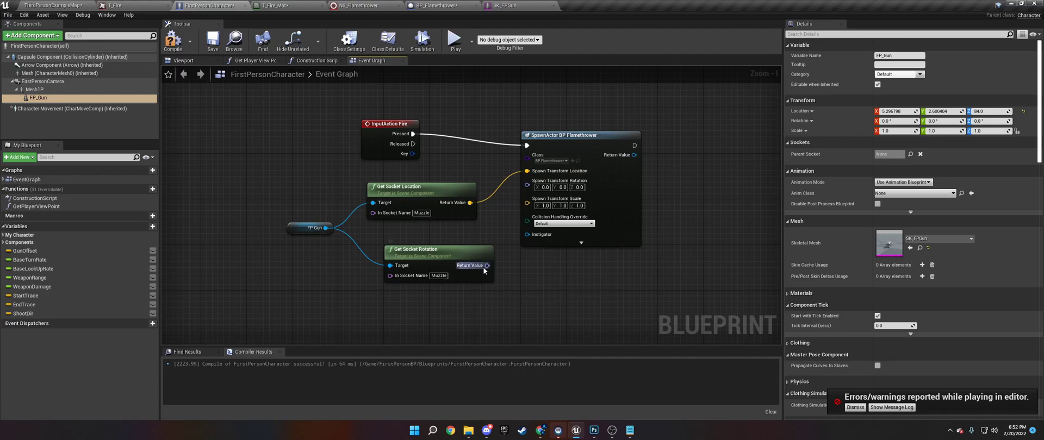
pyautogui.moveTo(487, 266); pyautogui.dragTo(528, 185)
pyautogui.moveTo(412, 189); pyautogui.dragTo(430, 184)
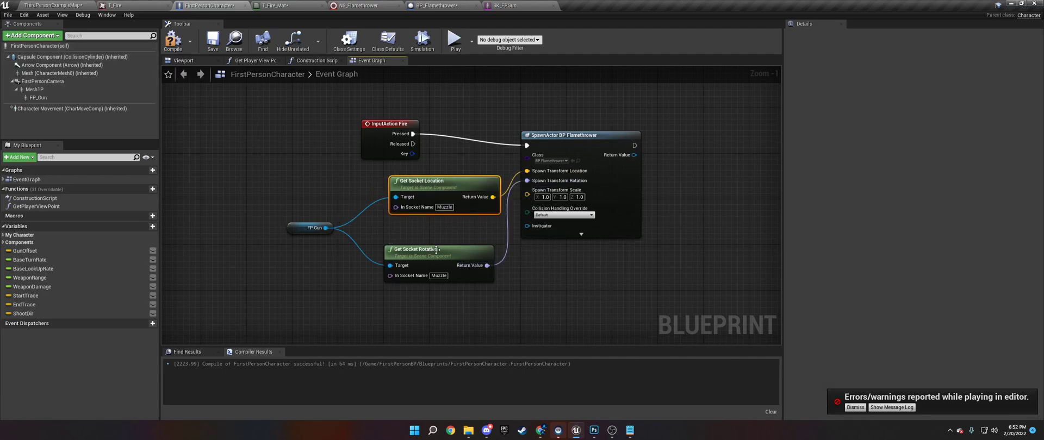
pyautogui.moveTo(436, 250); pyautogui.dragTo(406, 241, button='right')
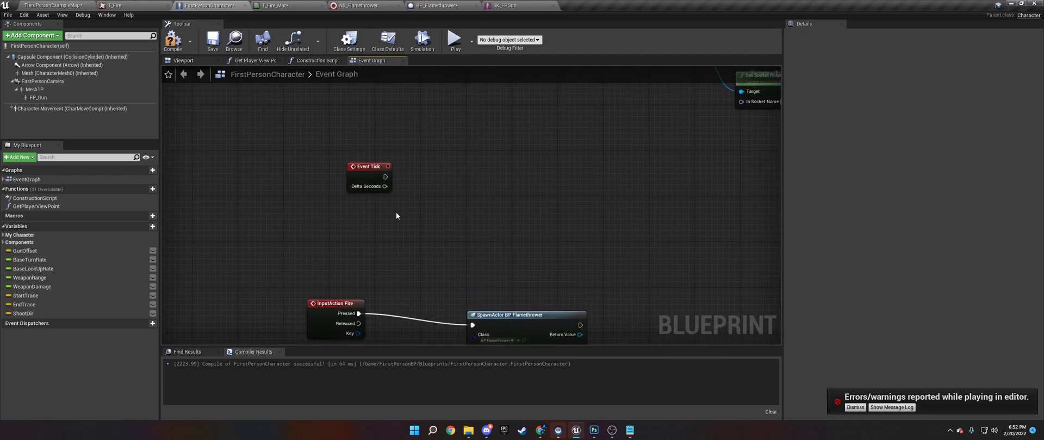
# Add the Is Valid node with execution pins beside Event Tick and connect Event Tick to it
pyautogui.rightClick(419, 173)
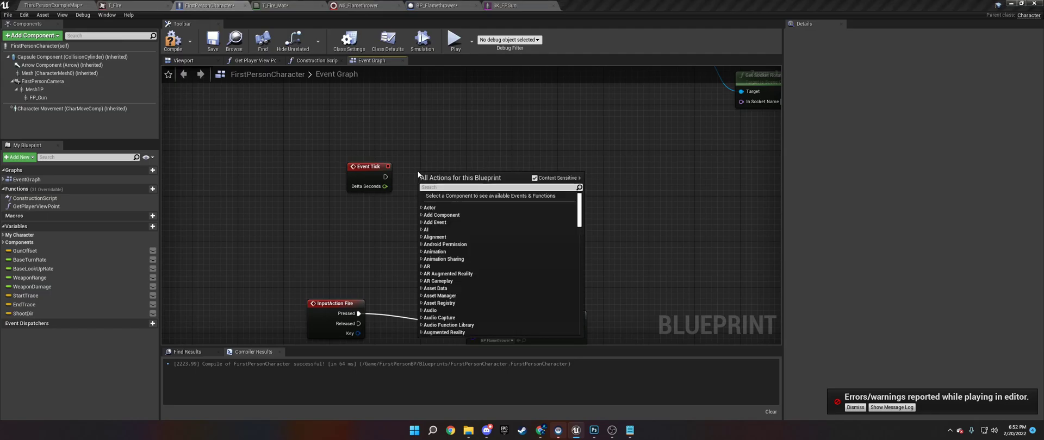
pyautogui.write('is val')
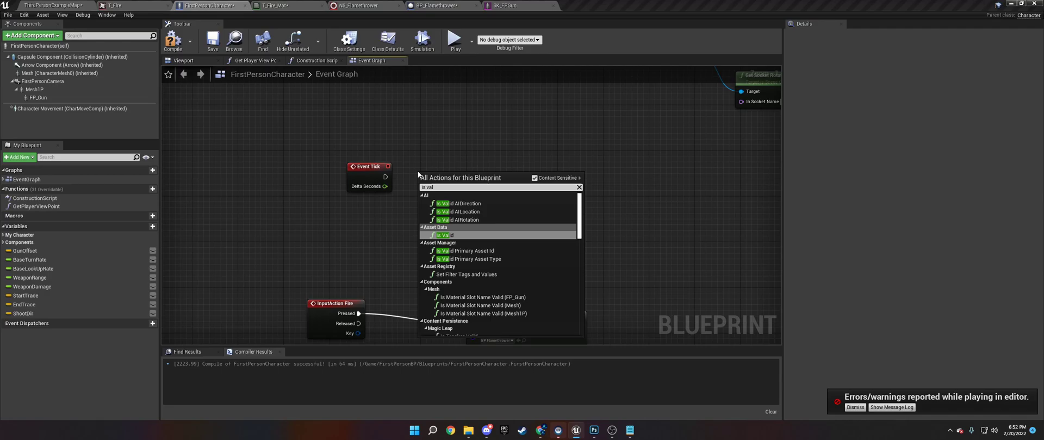
pyautogui.write('id')
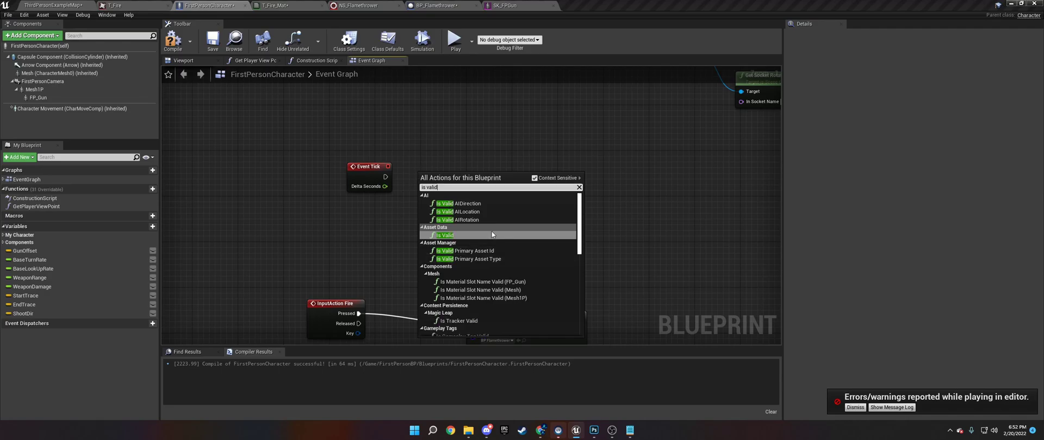
pyautogui.scroll(-3, 490, 233)
pyautogui.scroll(-3, 490, 234)
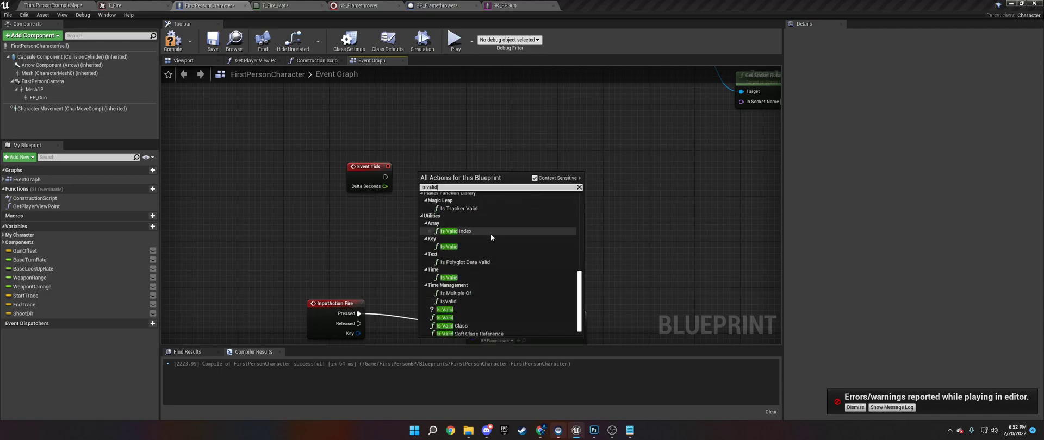
pyautogui.scroll(-1, 459, 275)
pyautogui.click(450, 299)
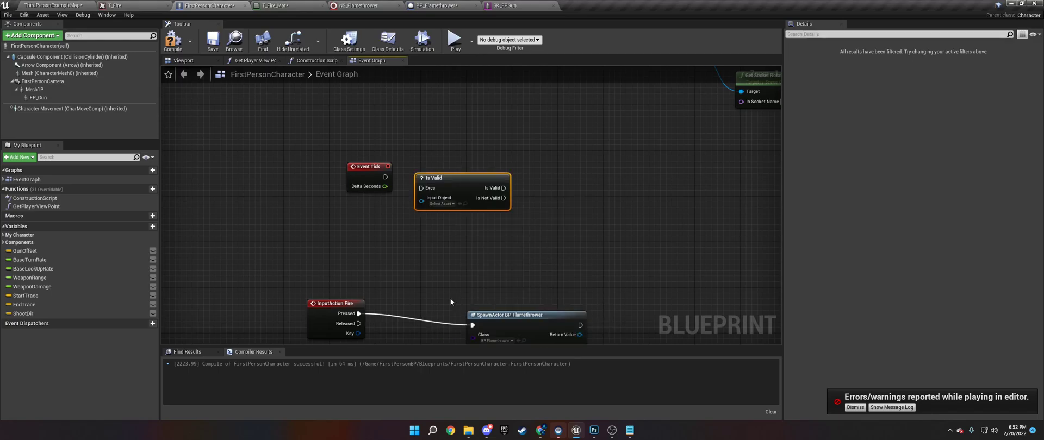
pyautogui.moveTo(456, 170)
pyautogui.mouseDown()
pyautogui.moveTo(425, 188)
pyautogui.moveTo(453, 171)
pyautogui.mouseUp()
# Promote the SpawnActor node's Return Value to a variable and name it Flamethrower2
pyautogui.moveTo(550, 286); pyautogui.dragTo(436, 197, button='right')
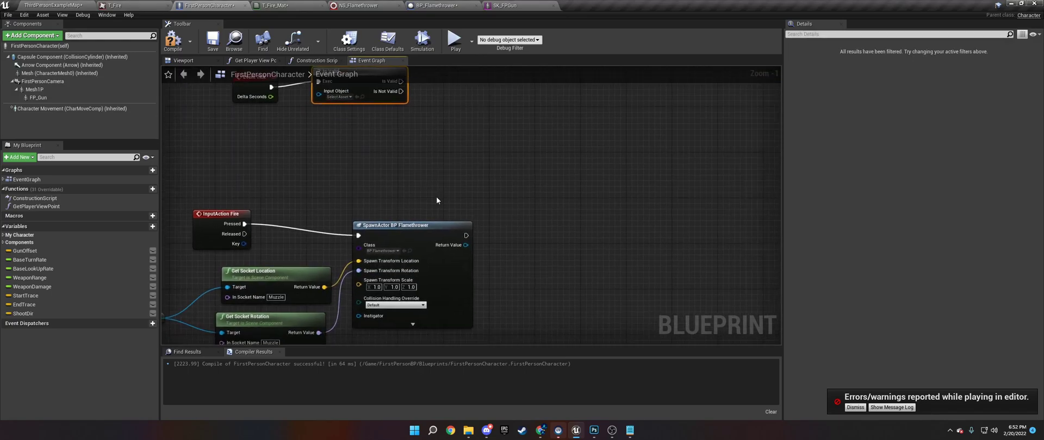
pyautogui.rightClick(466, 246)
pyautogui.click(530, 275)
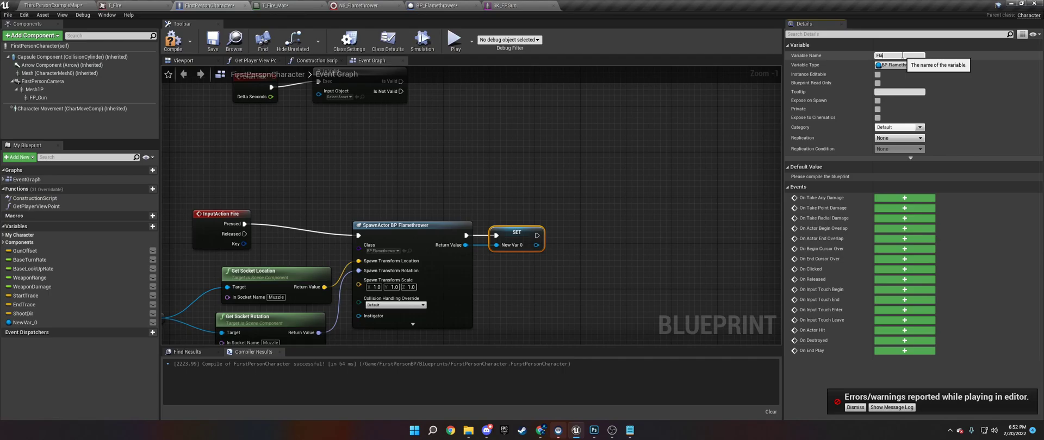
pyautogui.write('2')
pyautogui.press('Return')
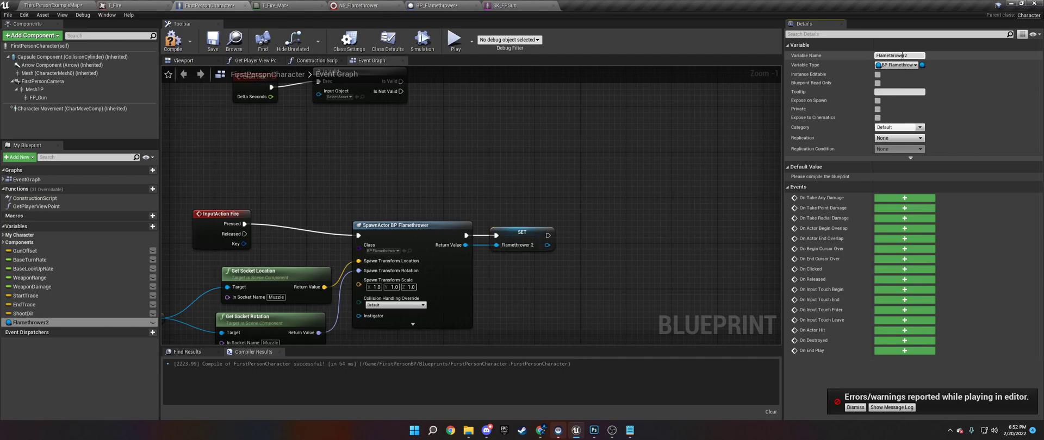
# Connect a Flamethrower2 variable reference to the Is Valid node's Input Object, and reposition the Event Tick node beside it
pyautogui.moveTo(435, 182); pyautogui.dragTo(381, 266, button='right')
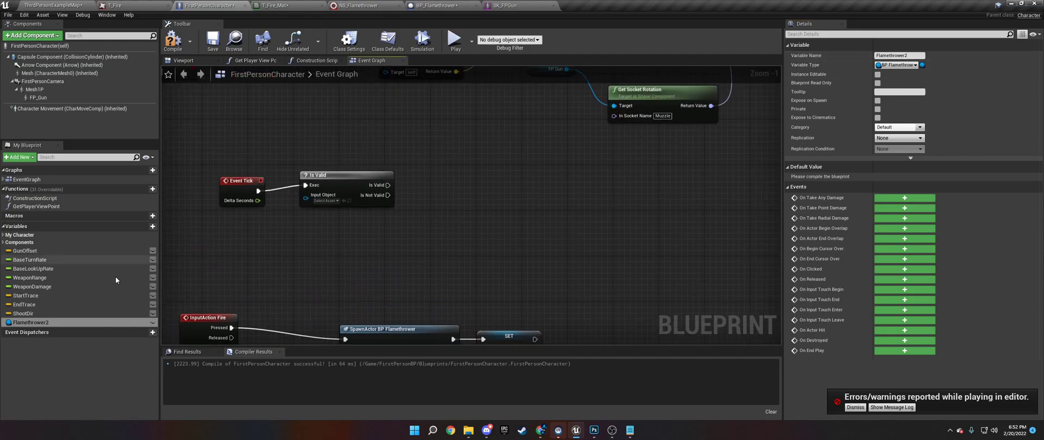
pyautogui.moveTo(32, 322); pyautogui.dragTo(334, 226)
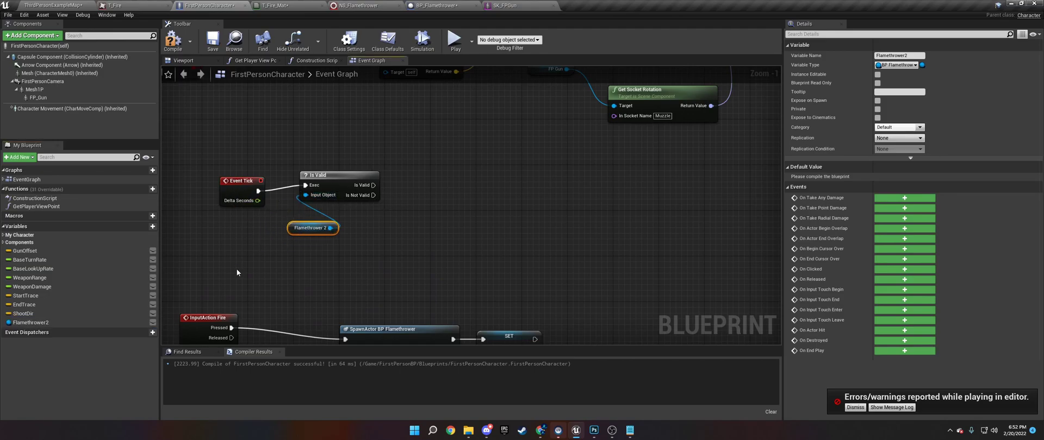
pyautogui.moveTo(236, 271); pyautogui.dragTo(260, 165, button='right')
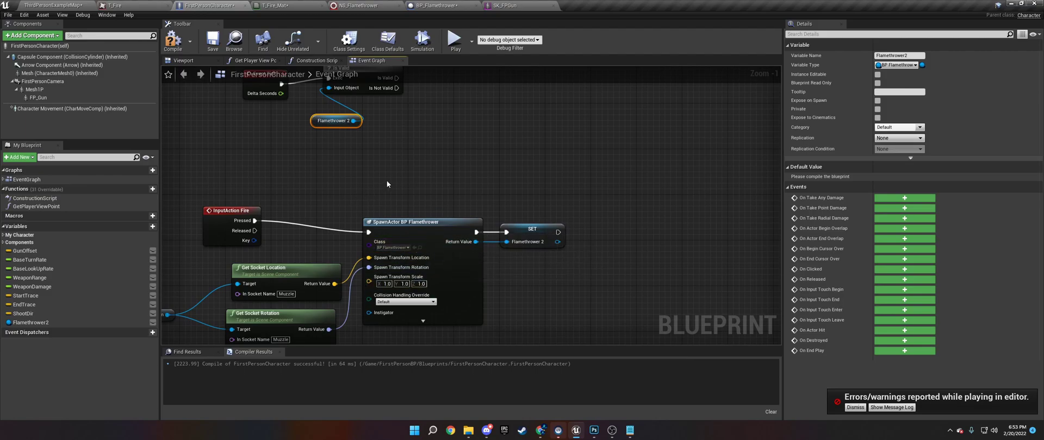
pyautogui.moveTo(387, 182); pyautogui.dragTo(435, 293, button='right')
pyautogui.moveTo(307, 191); pyautogui.dragTo(300, 180)
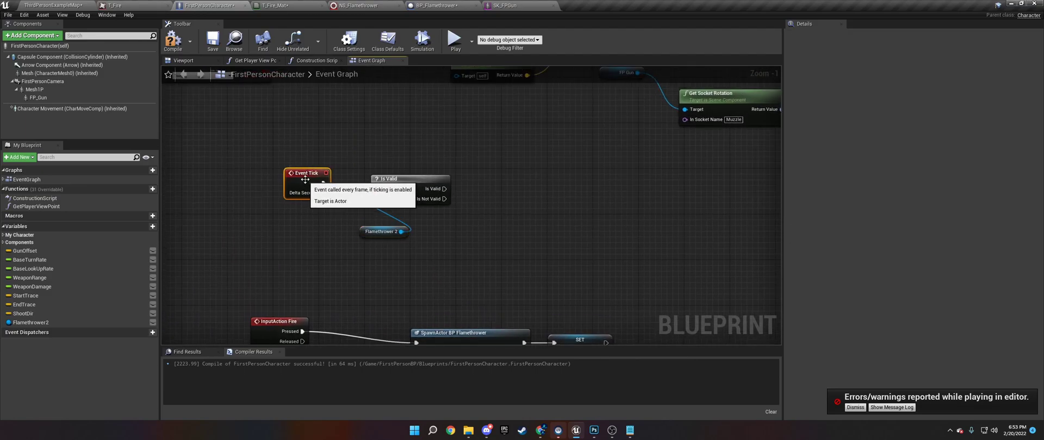
# Add a SetActorLocationAndRotation node executed from the Is Valid output of the Event Tick check
pyautogui.moveTo(486, 232); pyautogui.dragTo(394, 236, button='right')
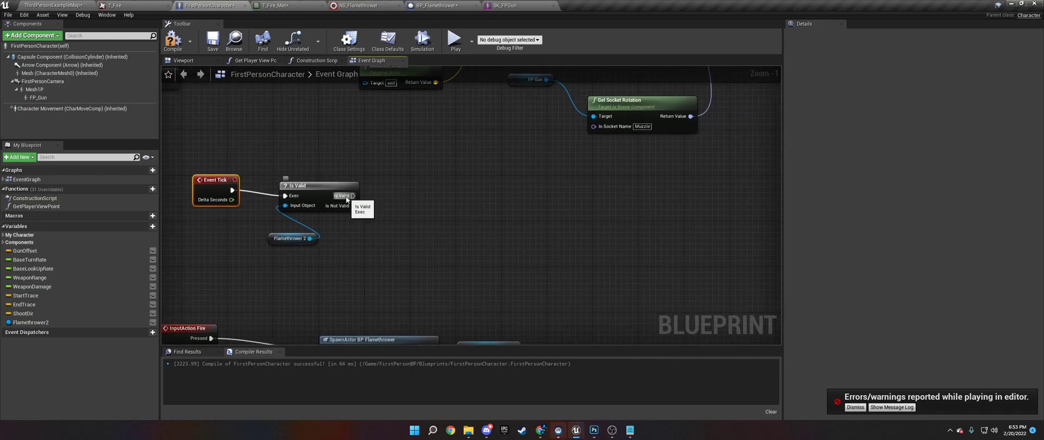
pyautogui.moveTo(347, 199); pyautogui.dragTo(404, 201)
pyautogui.write('set actor ')
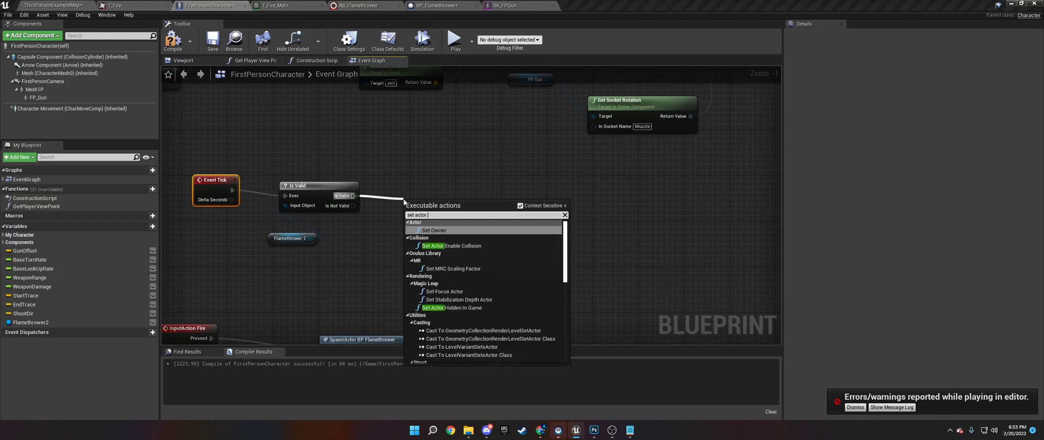
pyautogui.write('location')
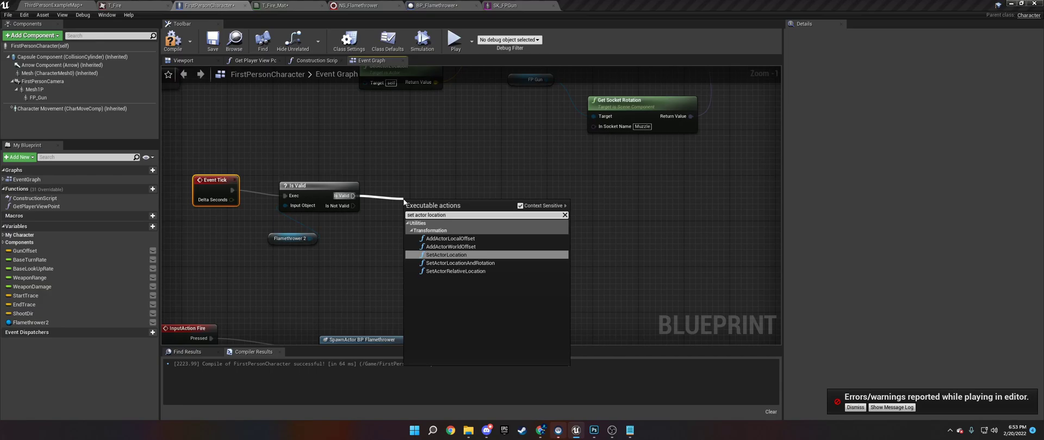
pyautogui.click(460, 264)
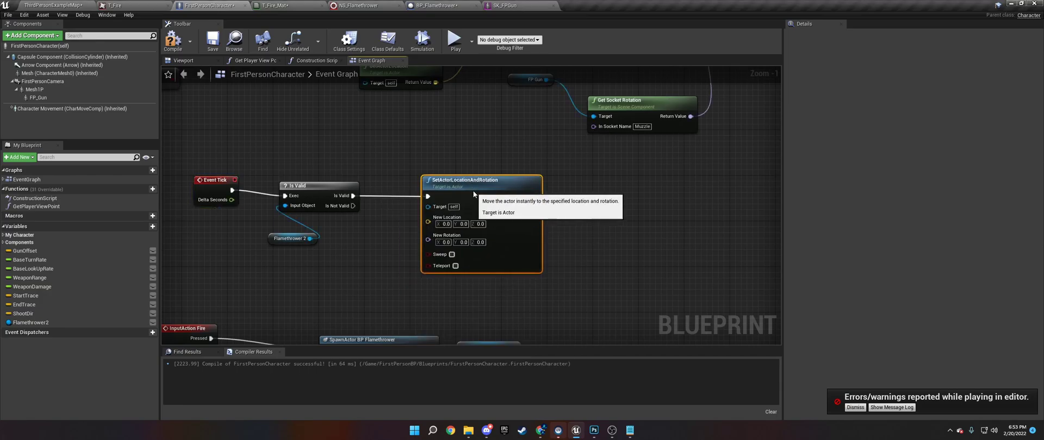
# Duplicate the FP Gun and Muzzle socket nodes under Event Tick and connect them to SetActorLocationAndRotation's New Location and New Rotation
pyautogui.moveTo(336, 277); pyautogui.dragTo(361, 196, button='right')
pyautogui.moveTo(271, 264); pyautogui.dragTo(402, 158, button='right')
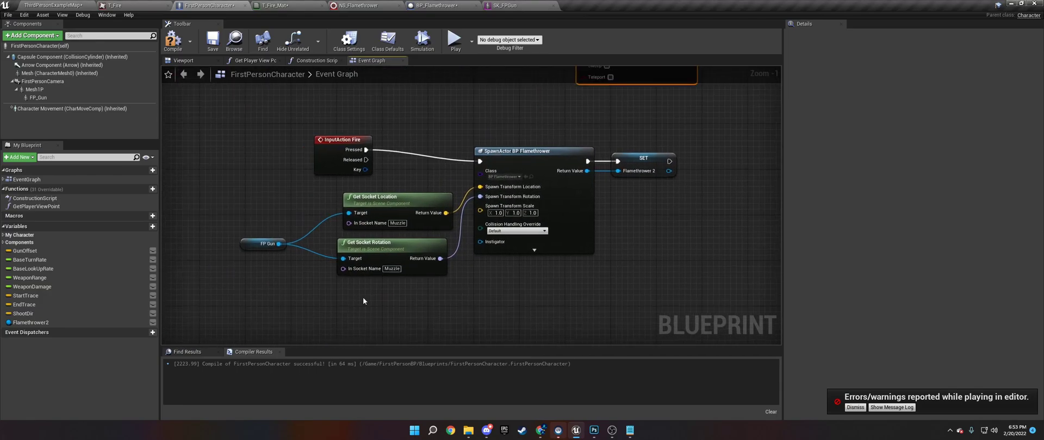
pyautogui.moveTo(364, 298); pyautogui.dragTo(253, 219)
pyautogui.moveTo(423, 166); pyautogui.dragTo(343, 346, button='right')
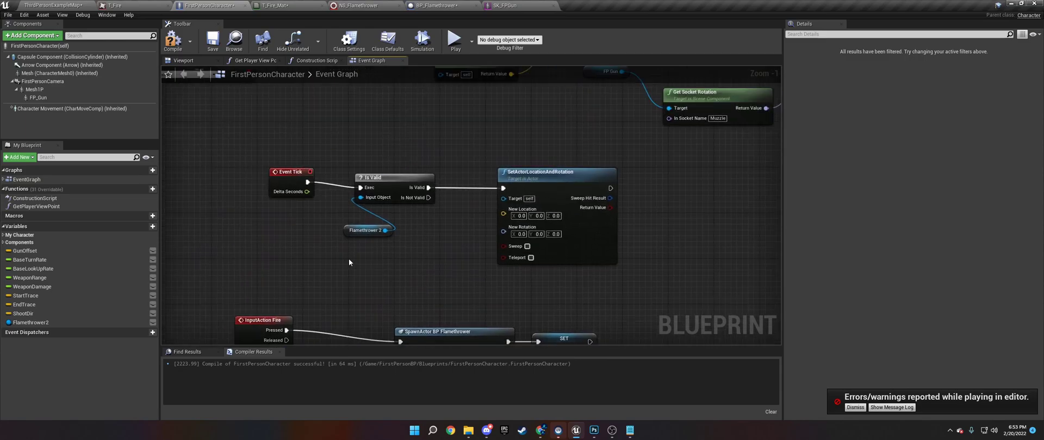
pyautogui.hotkey('ctrl', 'v')
pyautogui.moveTo(486, 252); pyautogui.dragTo(504, 213)
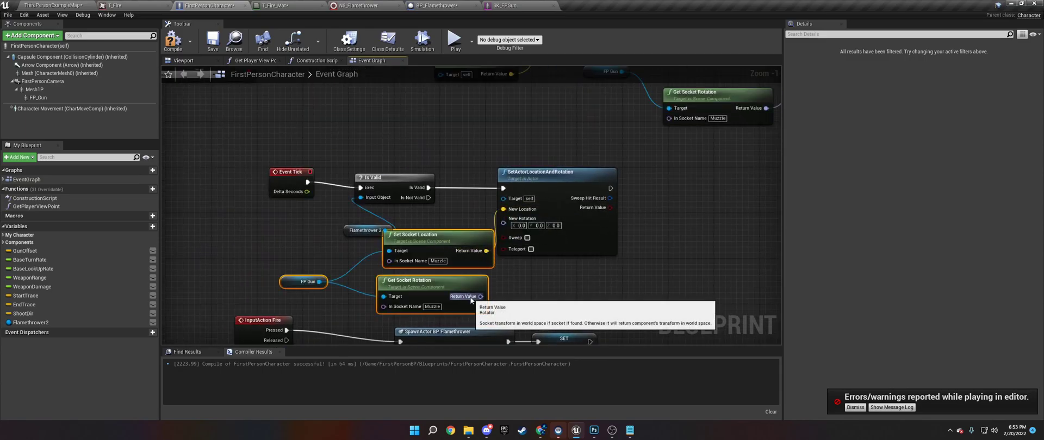
pyautogui.moveTo(471, 300); pyautogui.dragTo(504, 222)
# Move the Is Valid and Flamethrower2 nodes clear of the socket nodes and compile the FirstPersonCharacter blueprint
pyautogui.moveTo(381, 181); pyautogui.dragTo(386, 159)
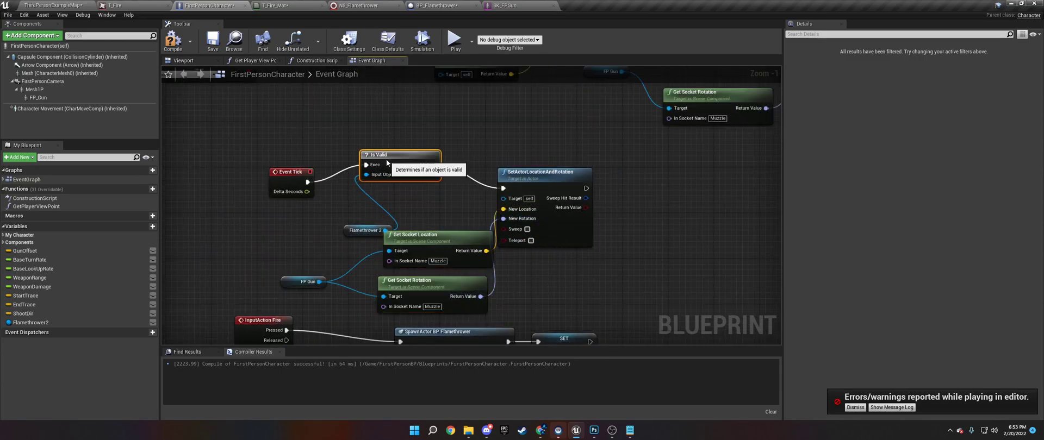
pyautogui.moveTo(350, 230); pyautogui.dragTo(363, 201)
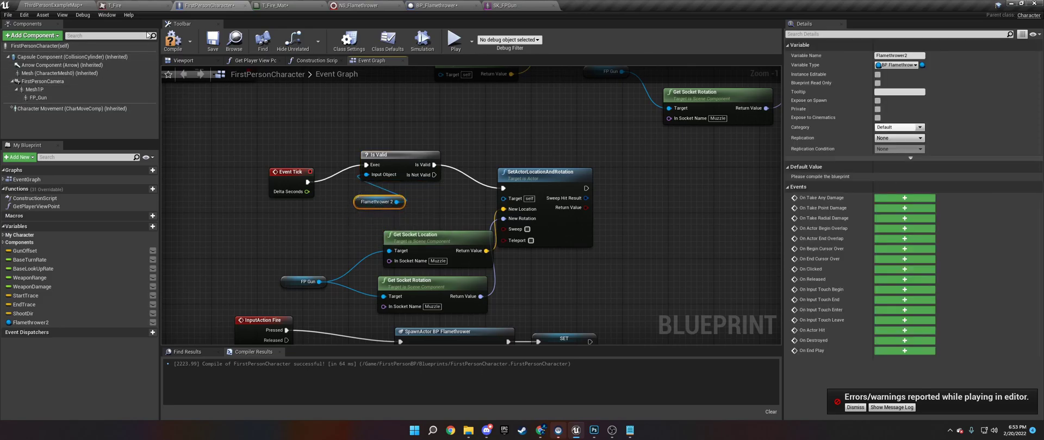
pyautogui.click(173, 40)
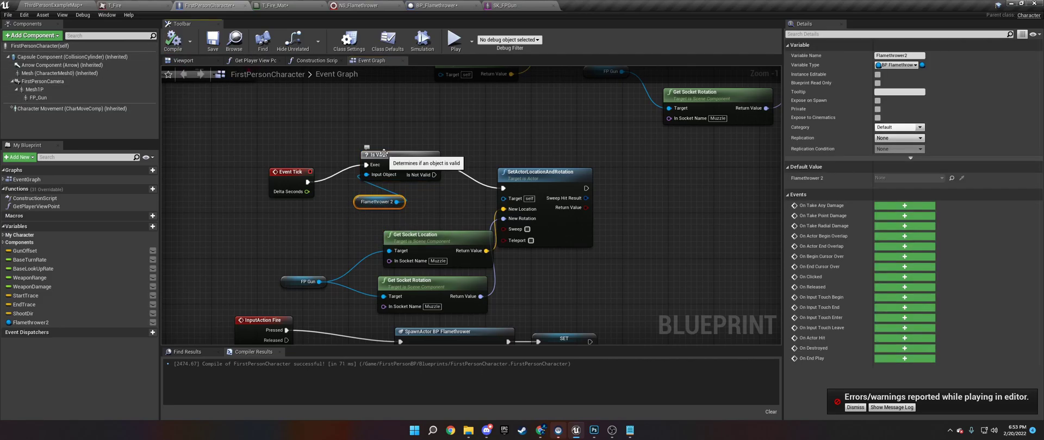
# In BP_Flamethrower's event graph, add a Delay node beside Event BeginPlay and connect the event to it
pyautogui.click(435, 5)
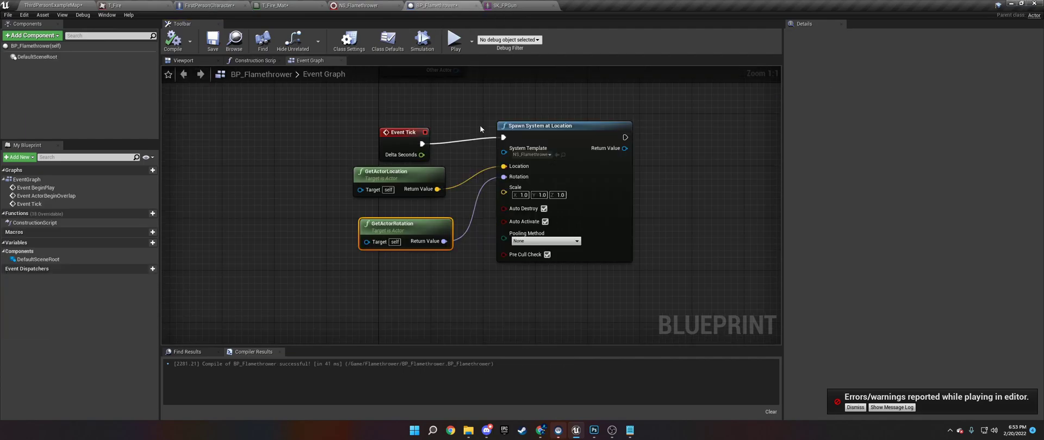
pyautogui.rightClick(427, 219)
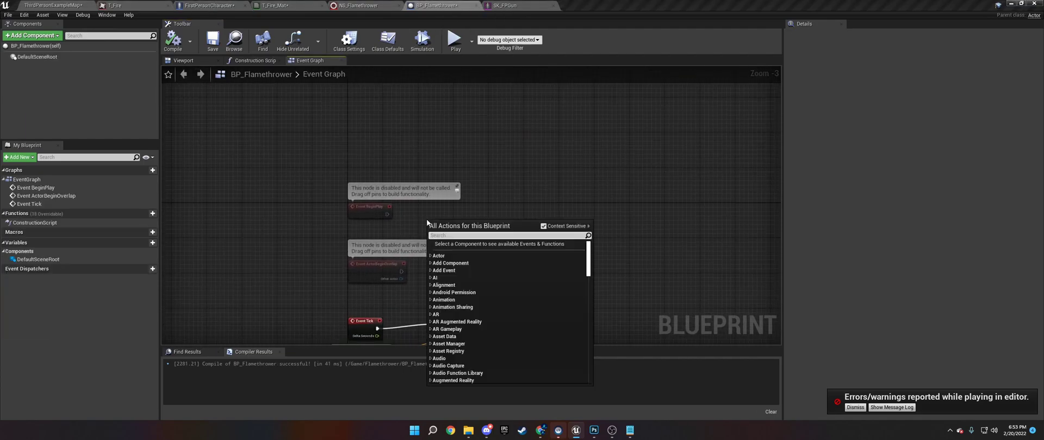
pyautogui.write('delay')
pyautogui.press('Return')
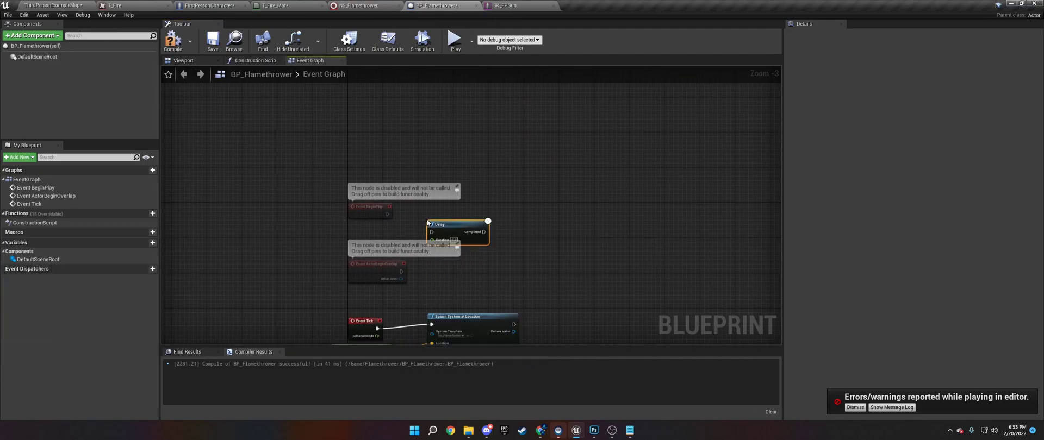
pyautogui.scroll(3, 449, 222)
pyautogui.moveTo(449, 222); pyautogui.dragTo(429, 202)
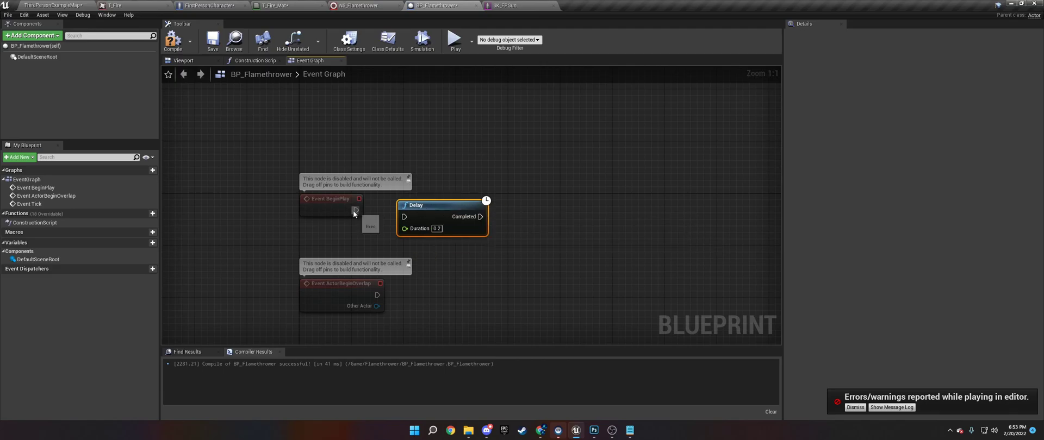
pyautogui.moveTo(356, 210); pyautogui.dragTo(405, 216)
# Add a DestroyActor node executed from the Delay's Completed output, align it with the Delay and compile BP_Flamethrower
pyautogui.moveTo(481, 216); pyautogui.dragTo(543, 221)
pyautogui.write('destr')
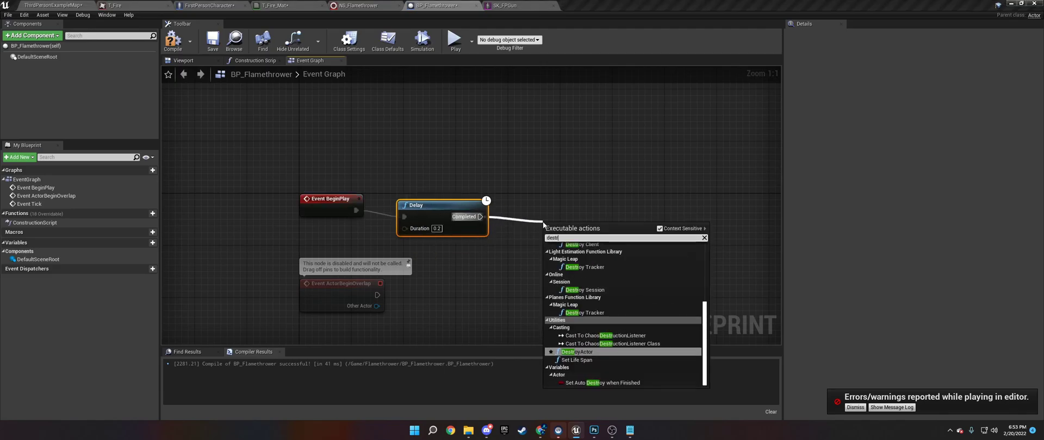
pyautogui.write('oy actor')
pyautogui.press('Return')
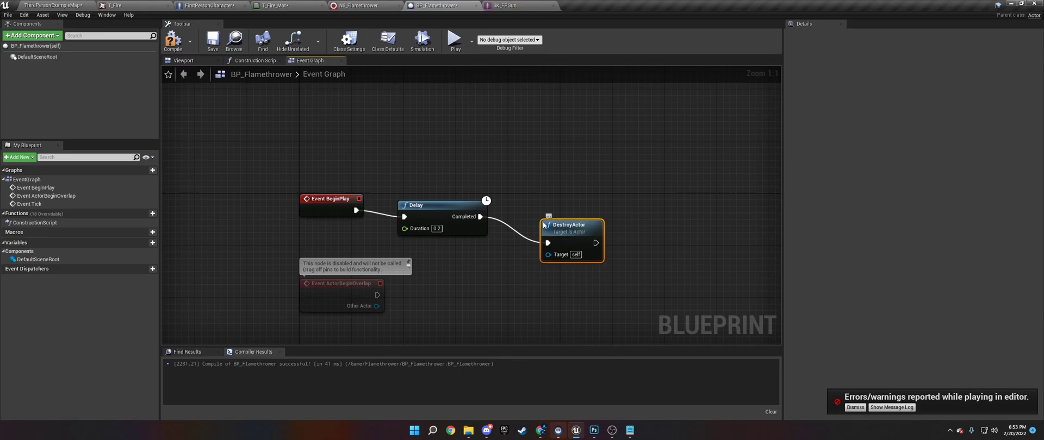
pyautogui.moveTo(580, 235); pyautogui.dragTo(566, 215)
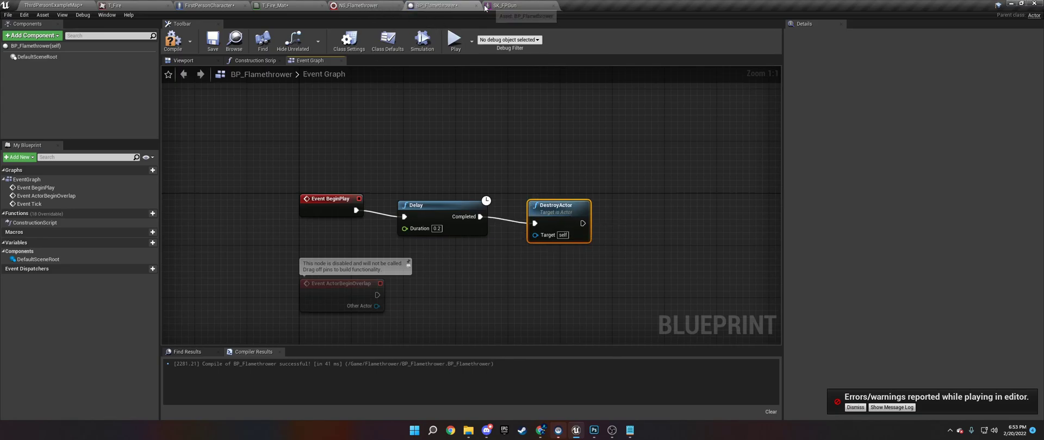
pyautogui.click(172, 39)
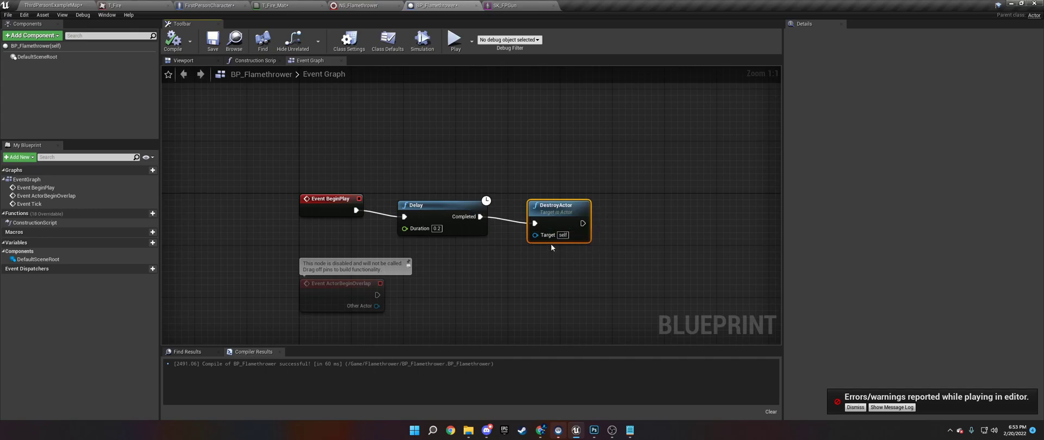
# In FirstPersonCharacter, connect InputAction Fire's Released output to the SpawnActor BP Flamethrower node and compile
pyautogui.click(206, 5)
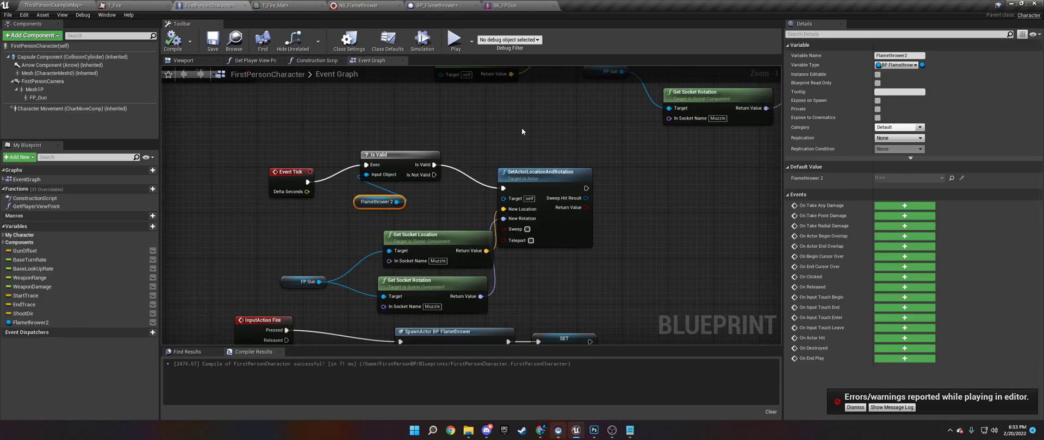
pyautogui.moveTo(424, 291); pyautogui.dragTo(420, 150, button='right')
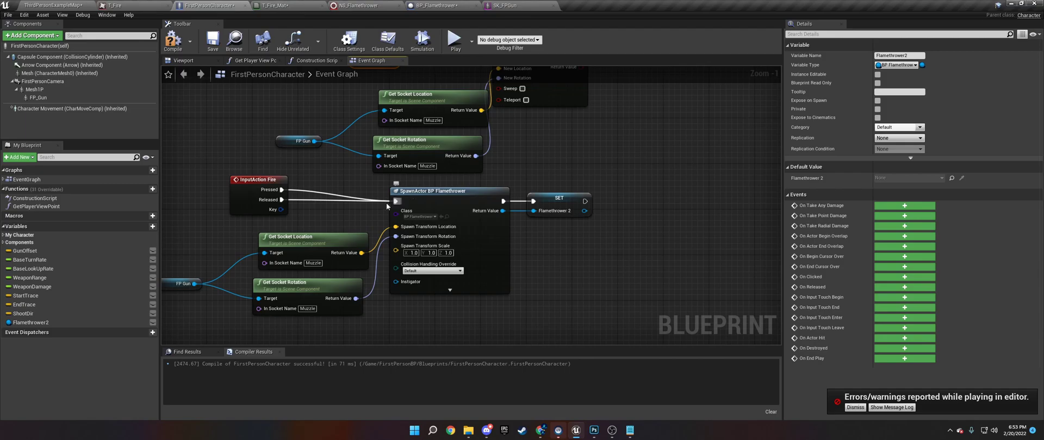
pyautogui.click(176, 53)
# Play the level in the editor to test firing the flamethrower, and stop the session
pyautogui.click(57, 6)
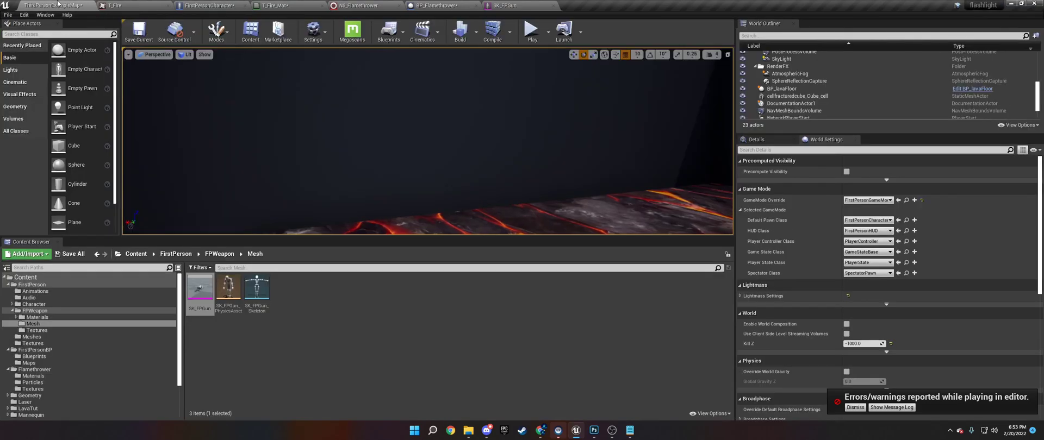
pyautogui.click(534, 35)
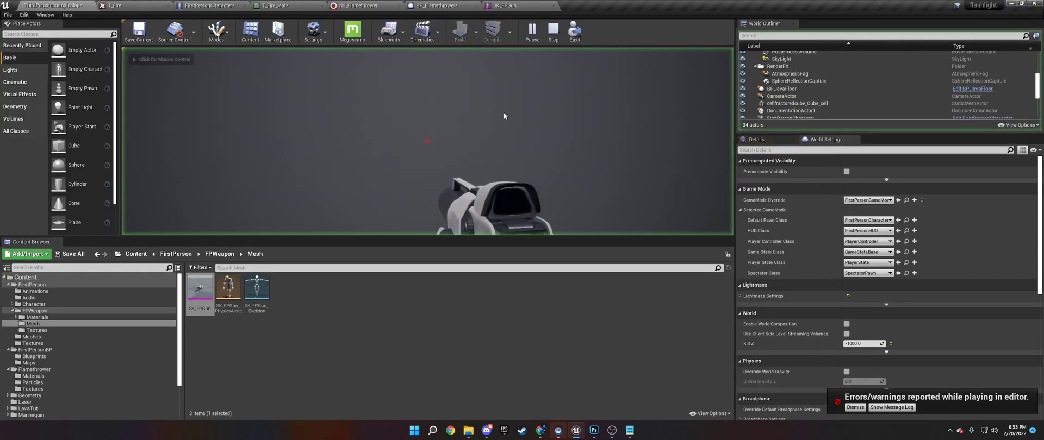
pyautogui.click(488, 156)
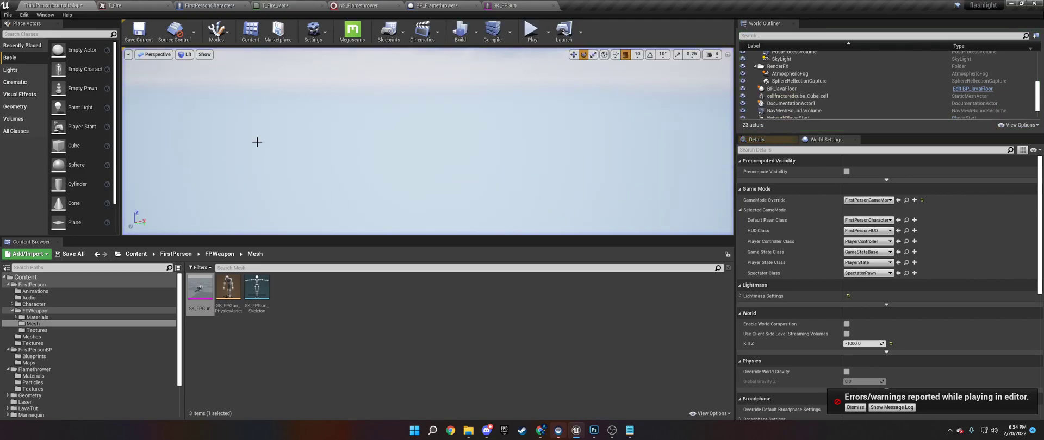
pyautogui.press('Escape')
# Review the BP_Flamethrower and FirstPersonCharacter event graphs, and play-test the level once more
pyautogui.click(437, 5)
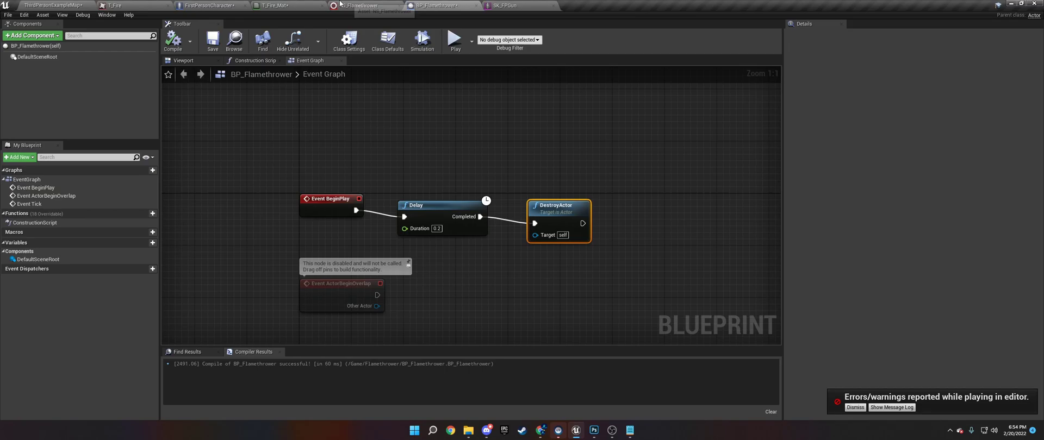
pyautogui.click(210, 6)
pyautogui.moveTo(485, 226); pyautogui.dragTo(485, 231, button='right')
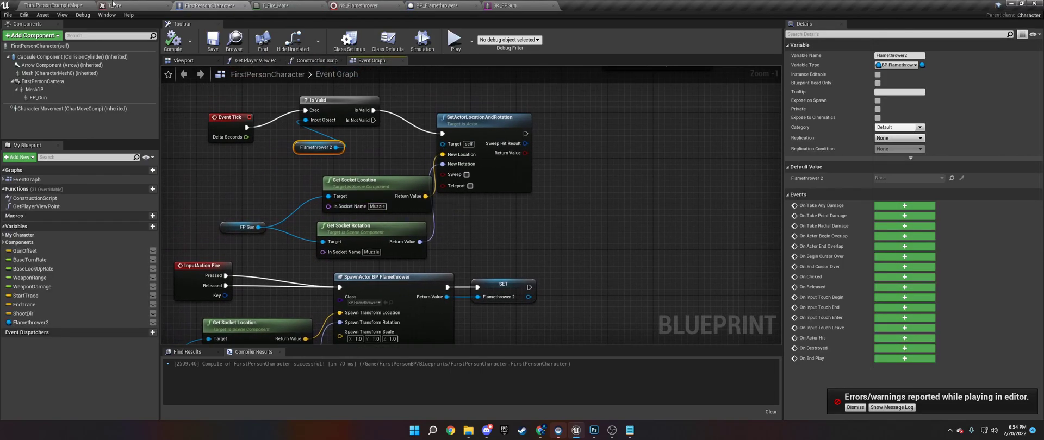
pyautogui.click(54, 5)
pyautogui.click(530, 31)
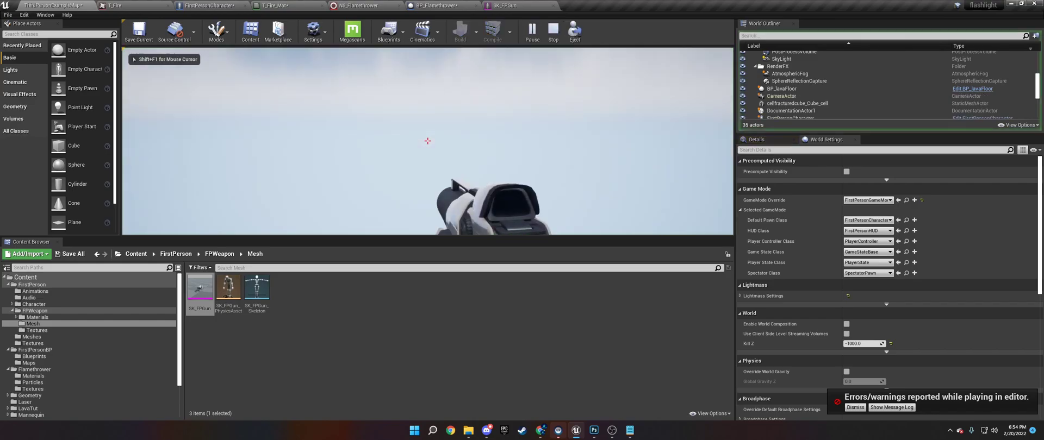
pyautogui.press('Escape')
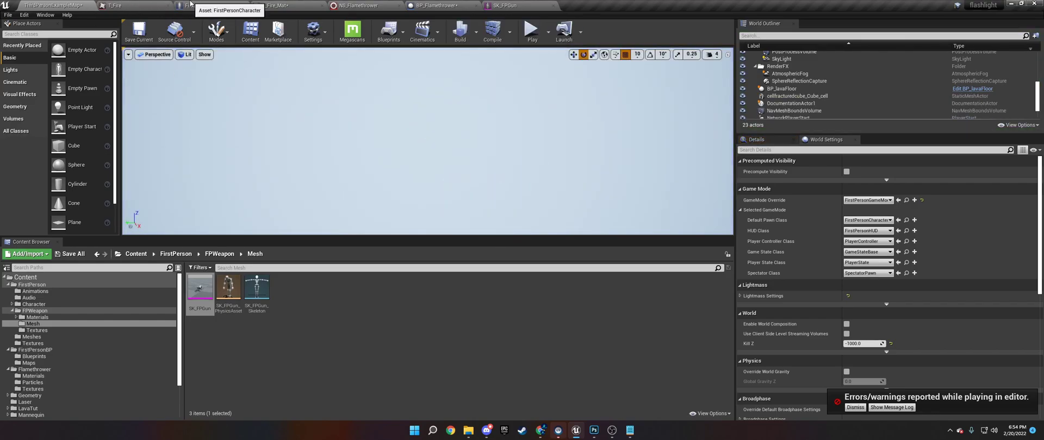
# Connect a Flamethrower2 reference to SetActorLocationAndRotation's Target in FirstPersonCharacter, compile the blueprint and return to the level
pyautogui.click(209, 5)
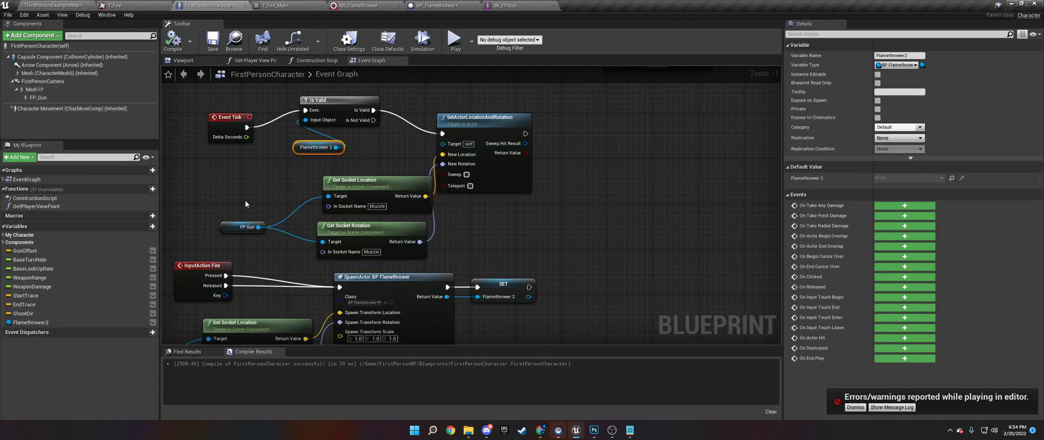
pyautogui.click(31, 323)
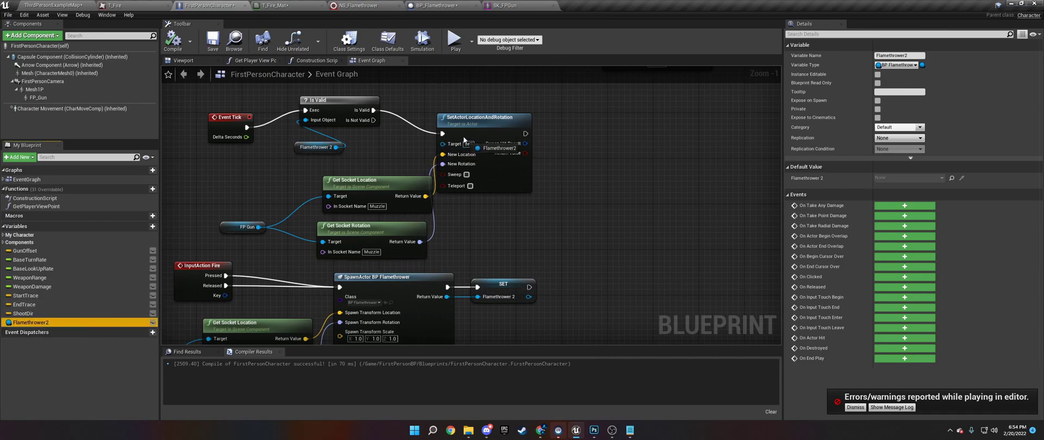
pyautogui.moveTo(455, 146); pyautogui.dragTo(454, 145)
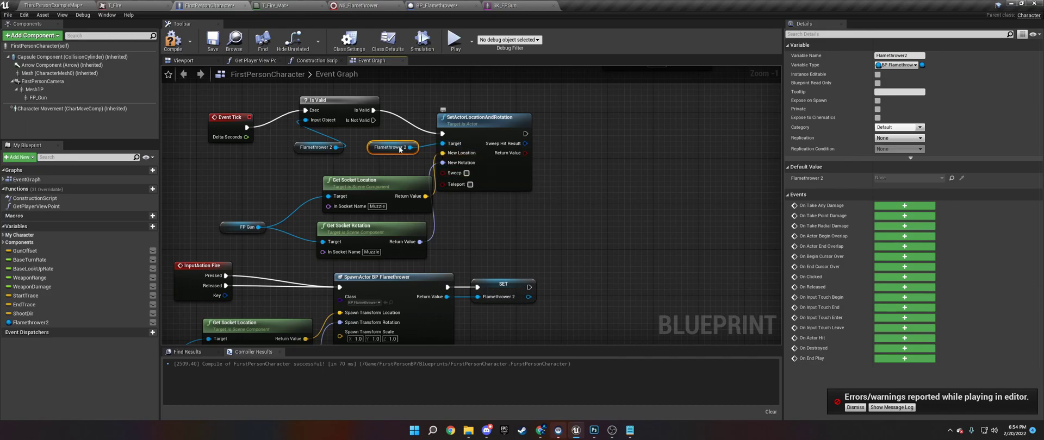
pyautogui.click(175, 43)
pyautogui.click(60, 6)
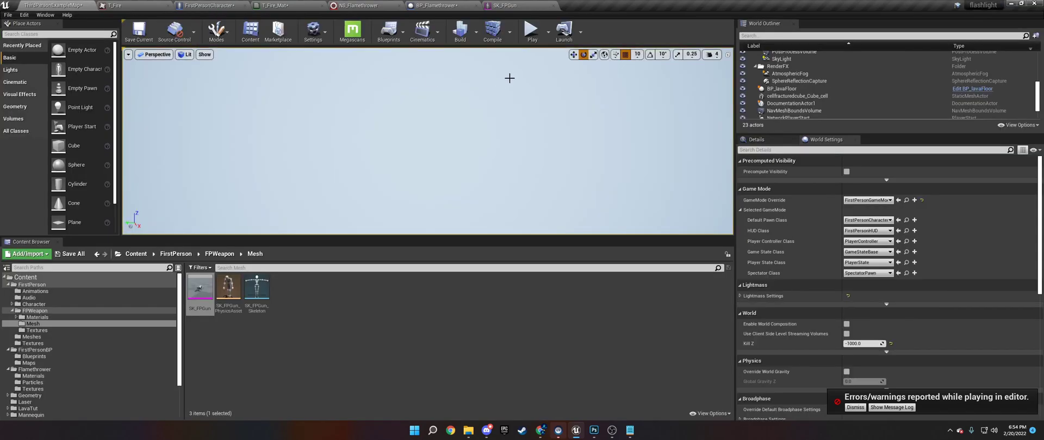
# Play-test the level in the editor, firing the flamethrower repeatedly while turning the view to check that the flames follow the gun's muzzle
pyautogui.click(531, 36)
pyautogui.click(428, 141)
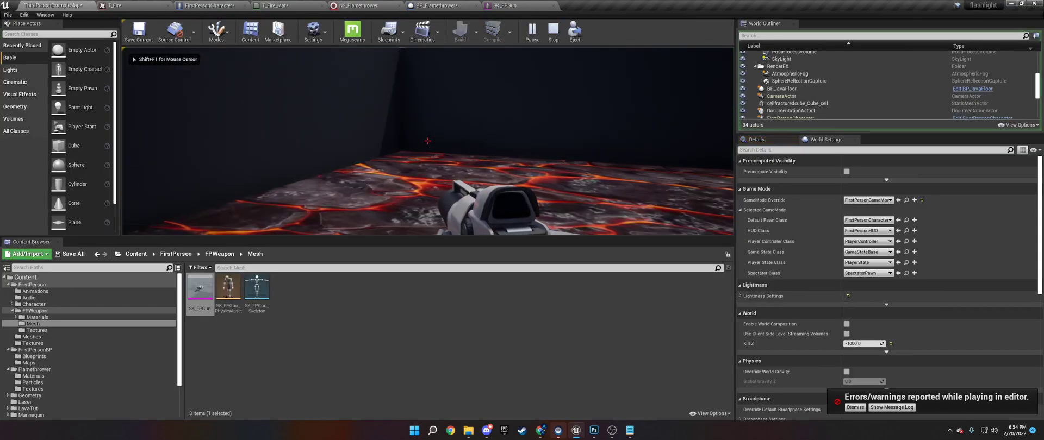
pyautogui.click(428, 141)
pyautogui.click(427, 141)
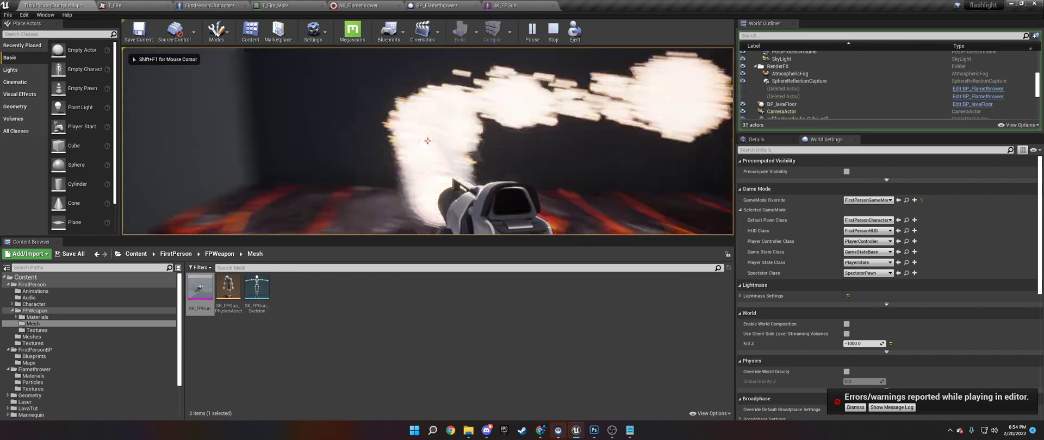
pyautogui.click(427, 141)
pyautogui.click(427, 141)
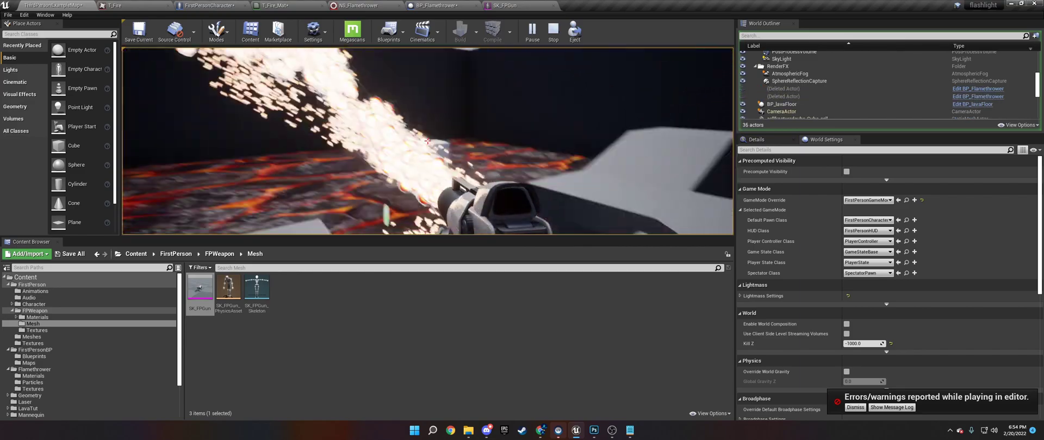
pyautogui.click(428, 140)
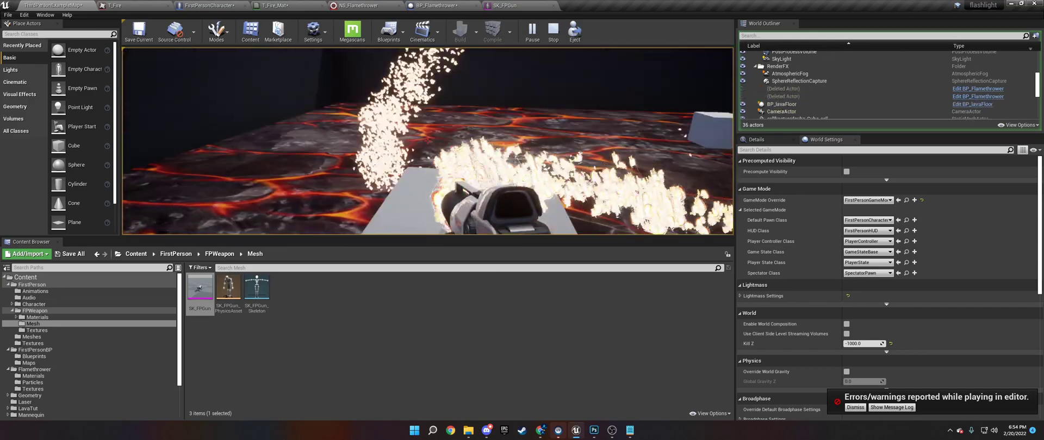
pyautogui.click(428, 141)
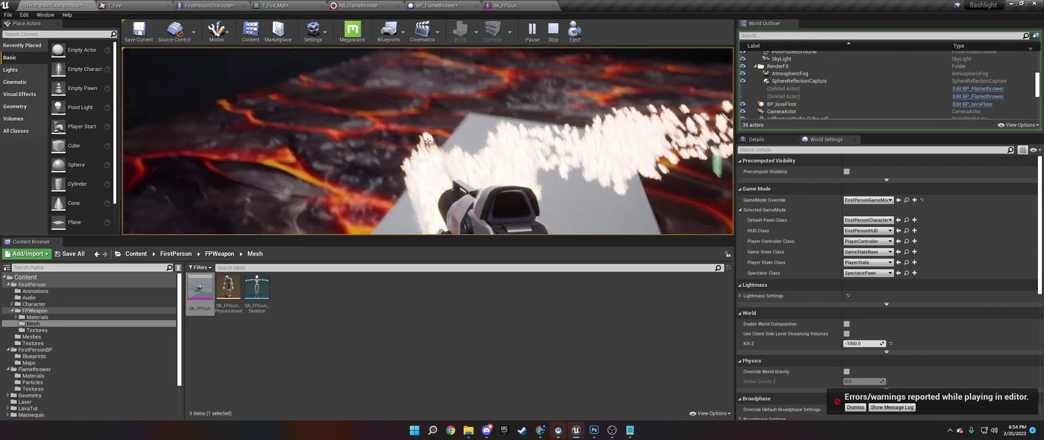
pyautogui.click(427, 140)
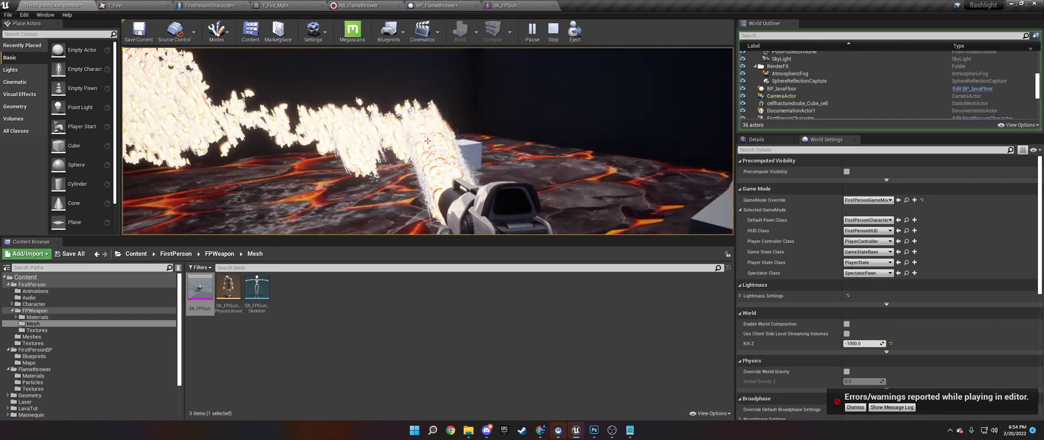
pyautogui.click(427, 141)
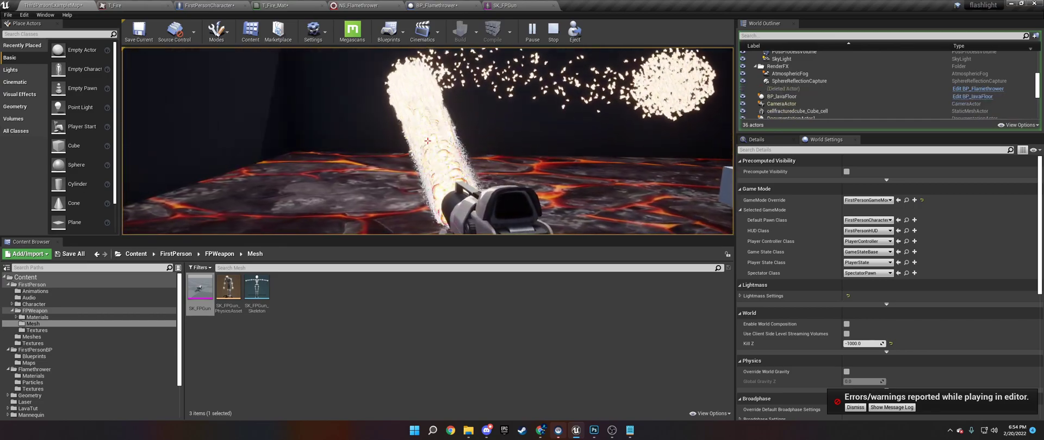